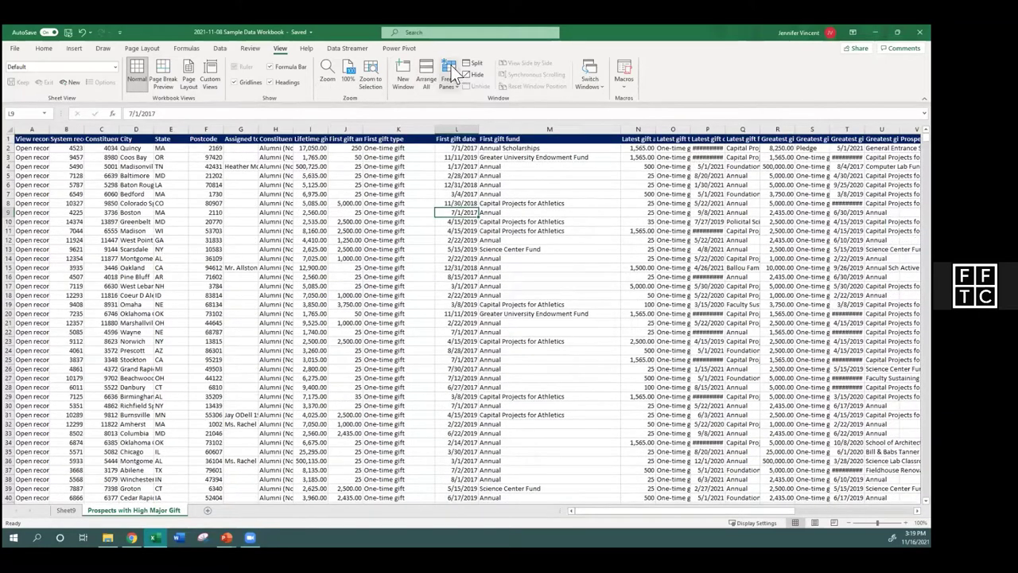
Step: Freeze the top row of the prospects sheet and check that the headers stay in view
{"action": "left_click", "coordinate": [449, 70]}
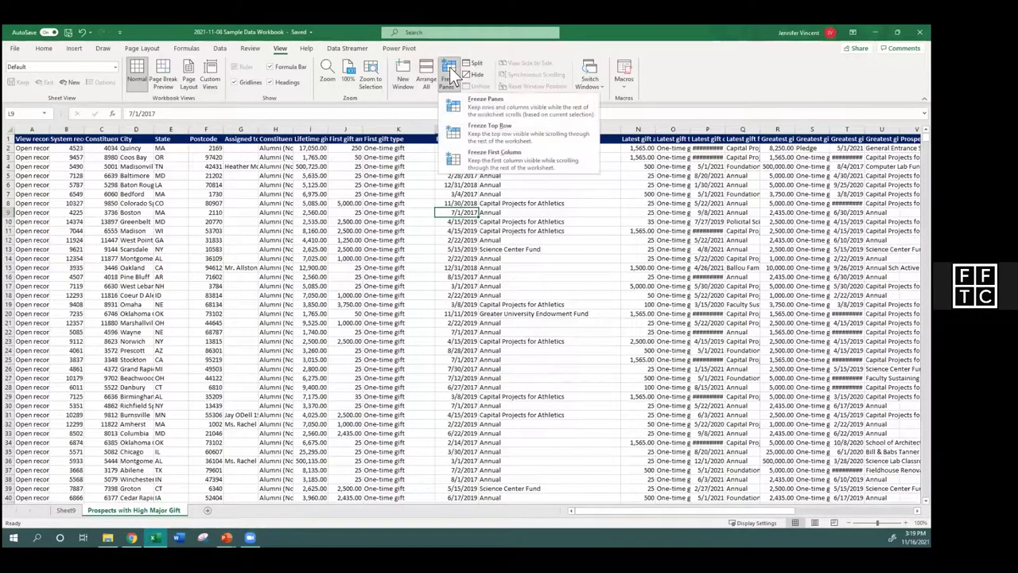
{"action": "left_click", "coordinate": [481, 125]}
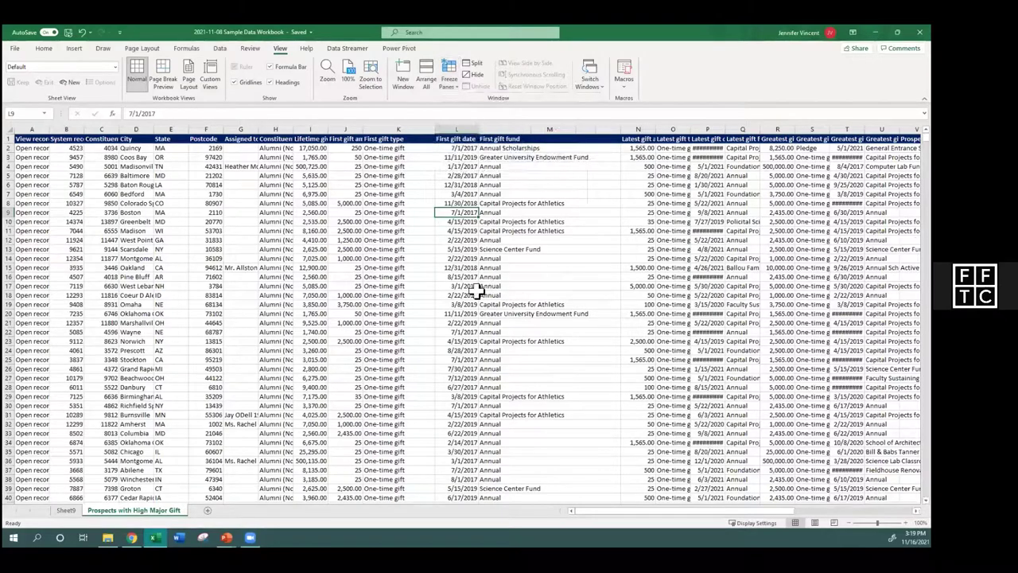
{"action": "scroll", "coordinate": [465, 288], "scroll_direction": "down", "scroll_amount": 8}
{"action": "scroll", "coordinate": [465, 288], "scroll_direction": "down", "scroll_amount": 9}
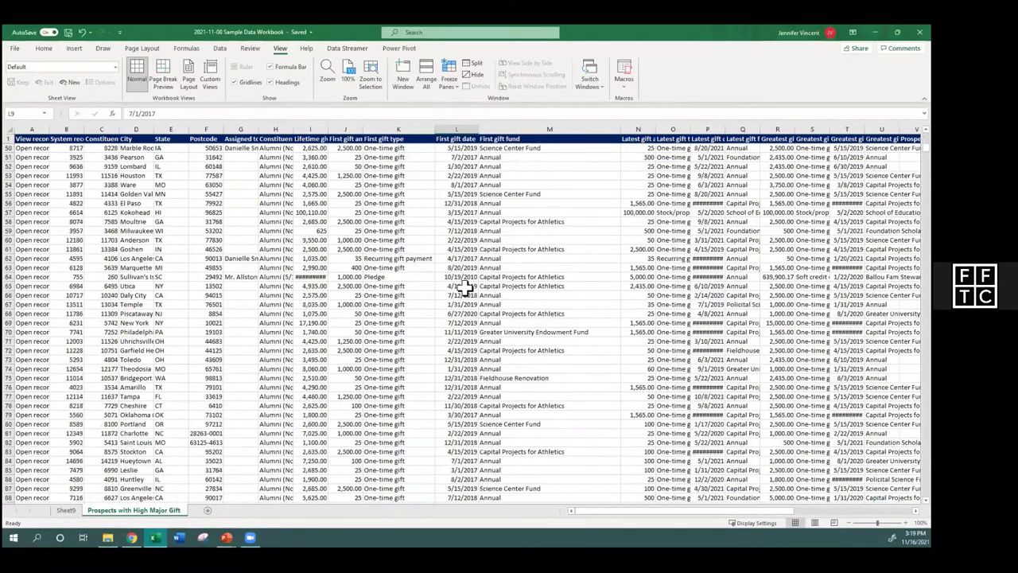
{"action": "scroll", "coordinate": [465, 288], "scroll_direction": "up", "scroll_amount": 17}
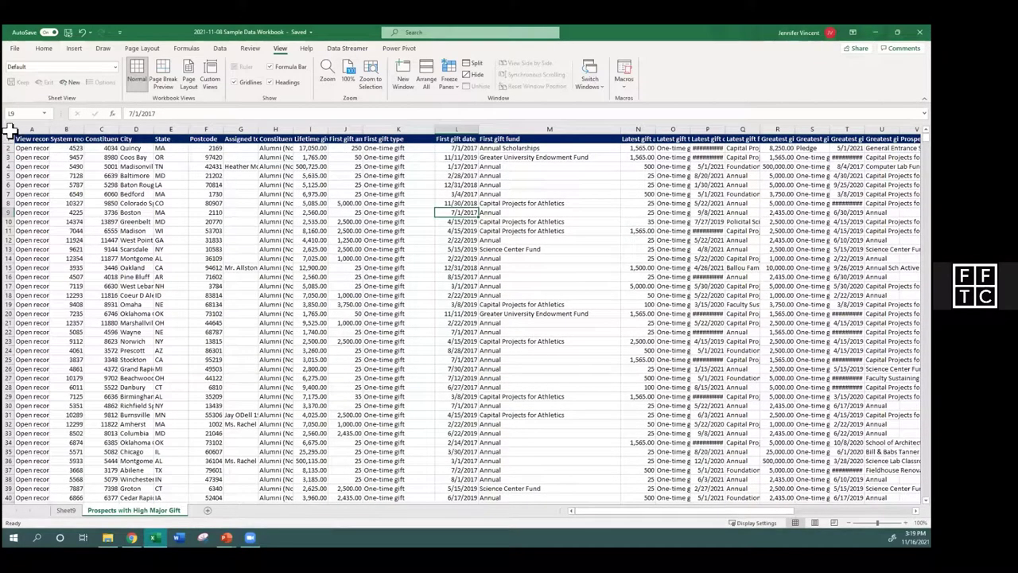
Step: Turn on filtering for all columns of the prospects sheet
{"action": "left_click", "coordinate": [7, 130]}
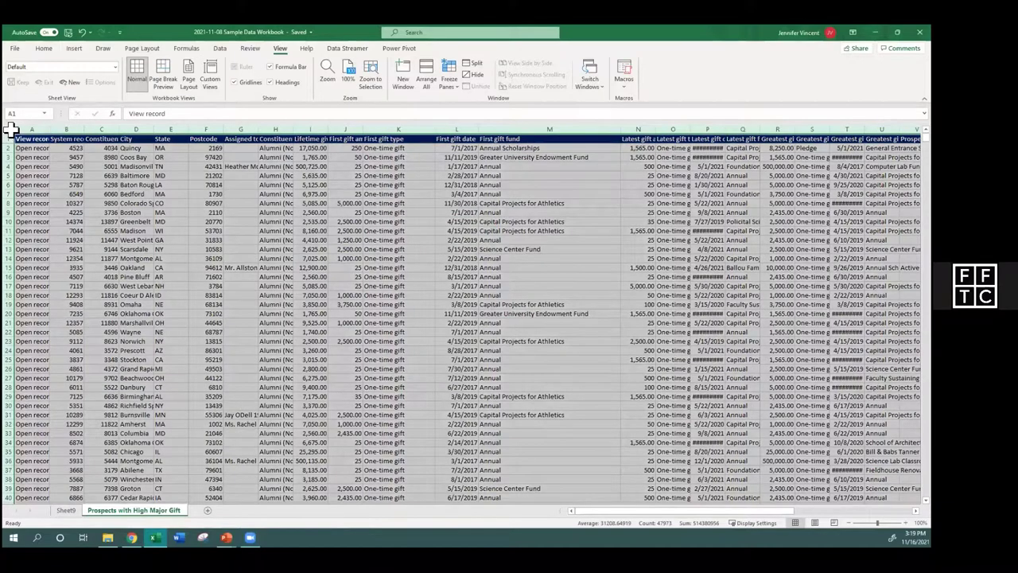
{"action": "left_click", "coordinate": [219, 48]}
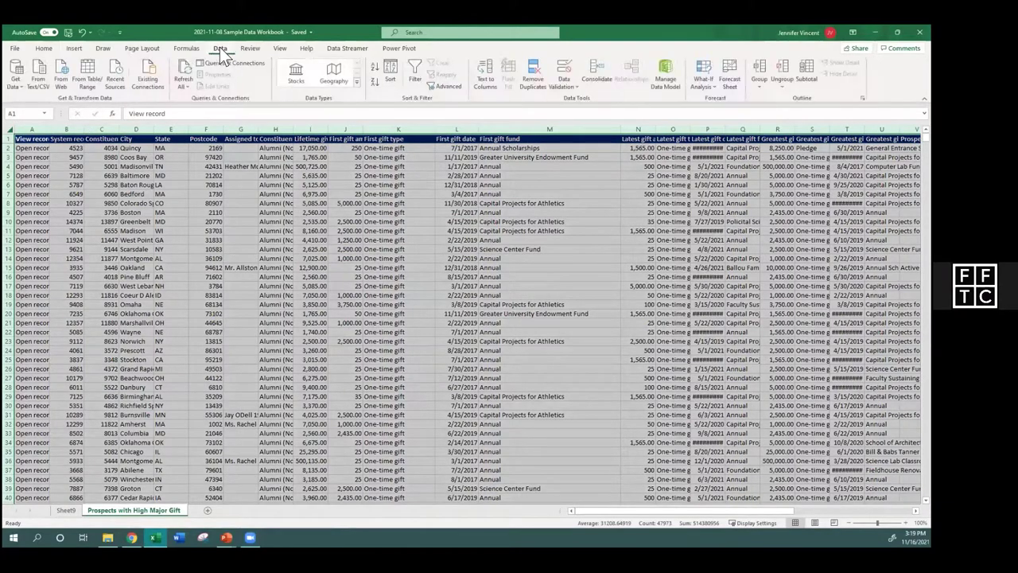
{"action": "left_click", "coordinate": [416, 66]}
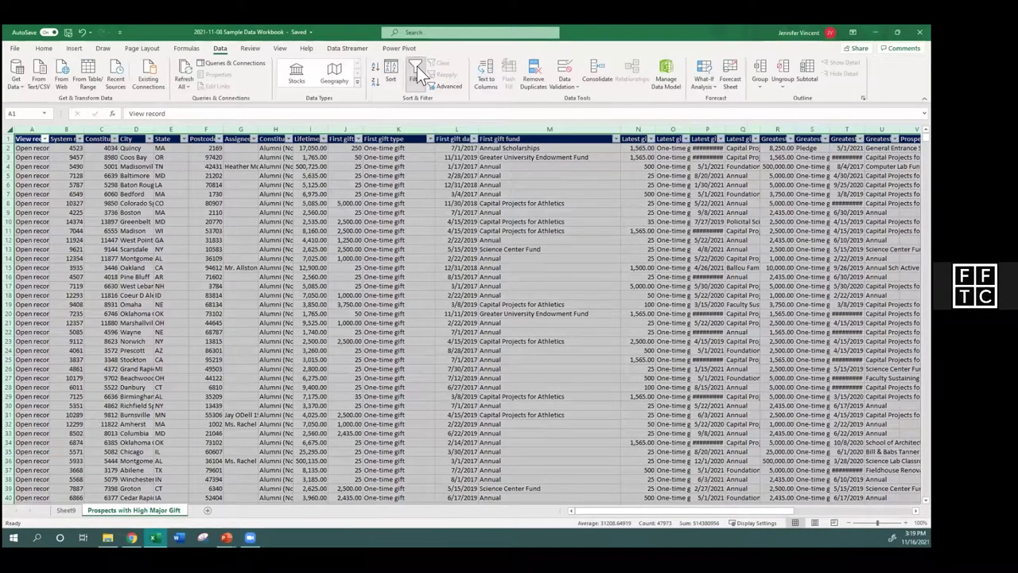
{"action": "left_click", "coordinate": [462, 195]}
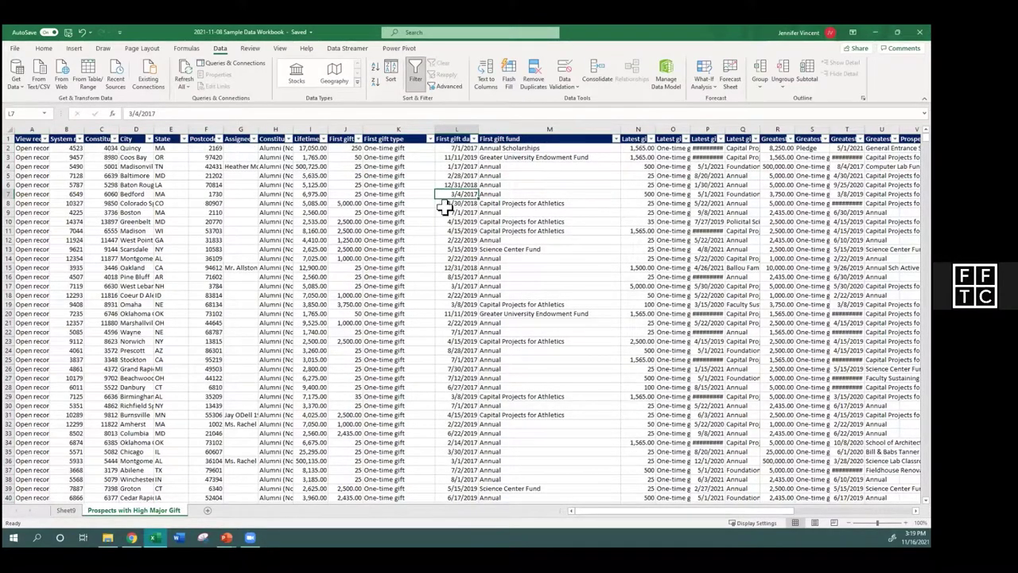
Step: Filter the First gift fund column to show only Capital Projects for Athletics
{"action": "left_click", "coordinate": [615, 140]}
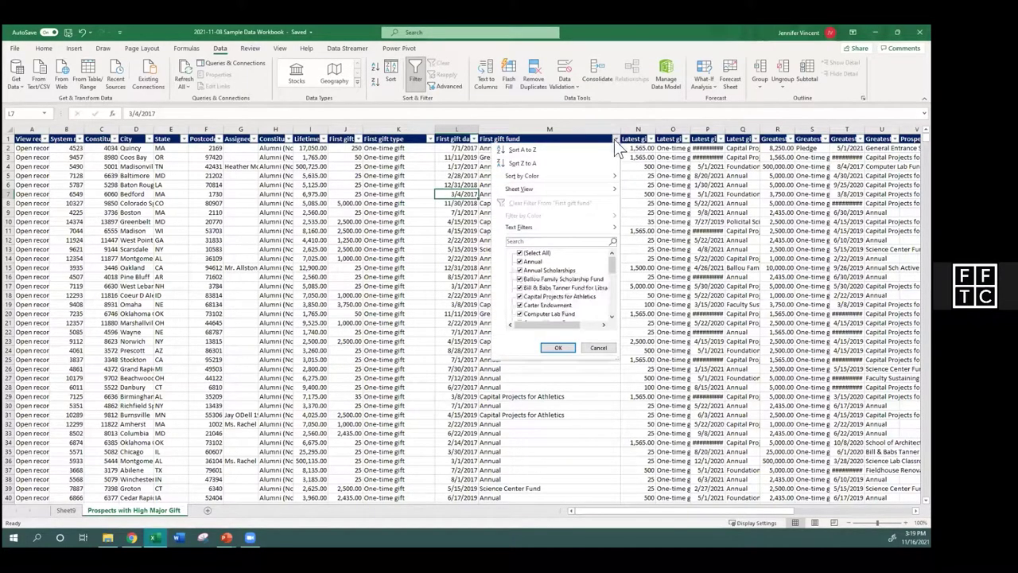
{"action": "left_click", "coordinate": [521, 253]}
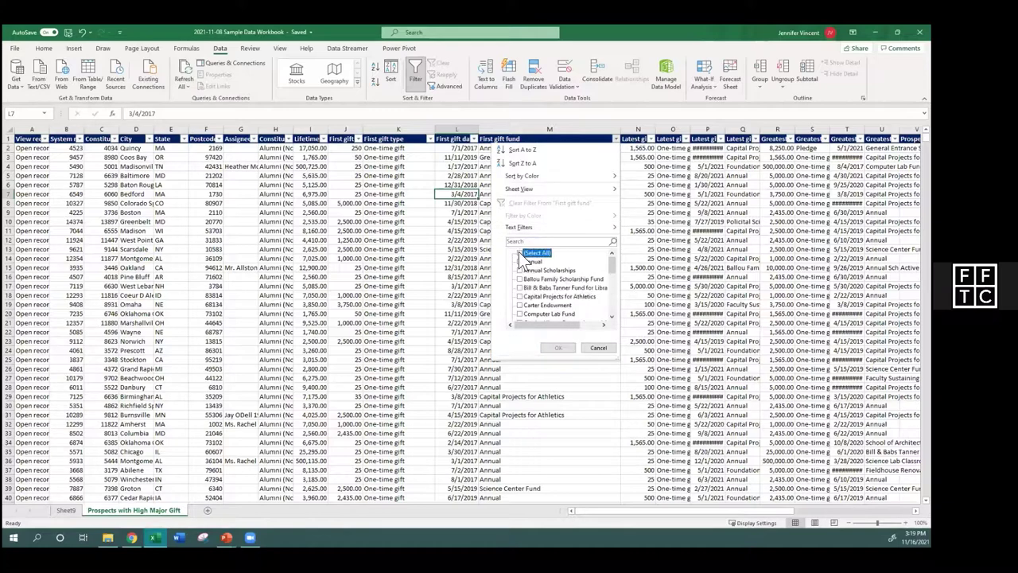
{"action": "left_click", "coordinate": [519, 296]}
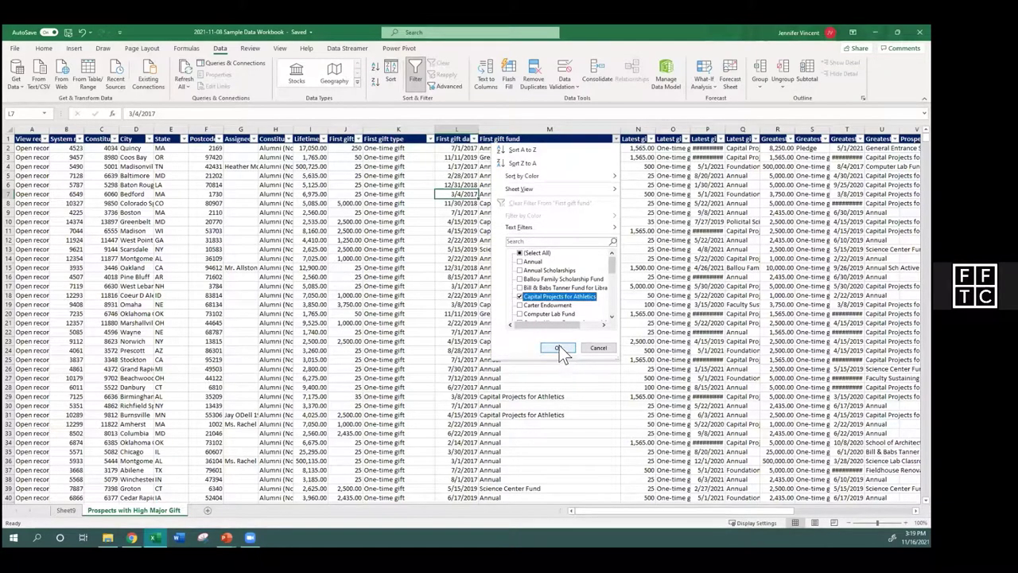
{"action": "key", "text": "Return"}
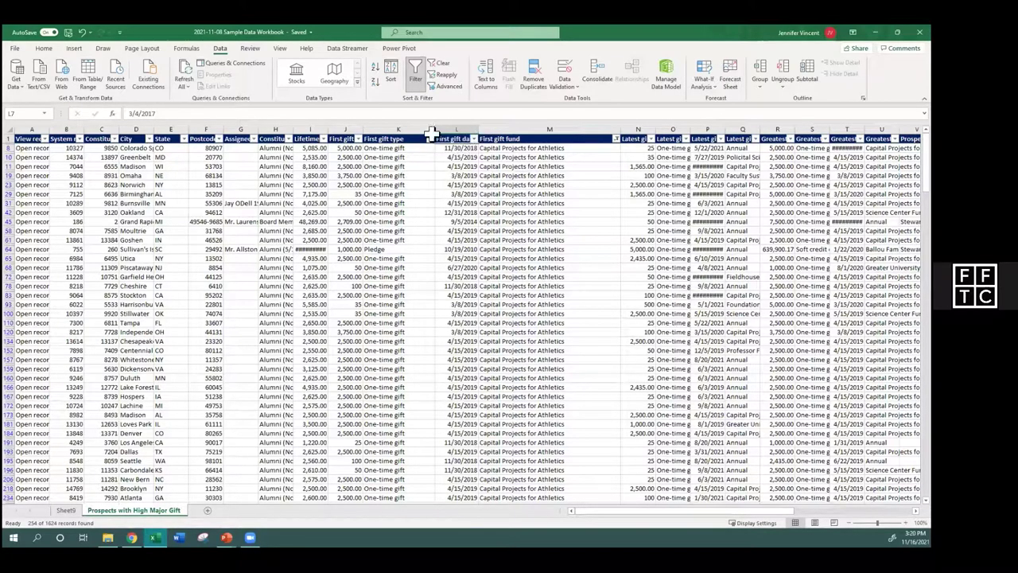
Step: Filter the First gift date column to dates after 10/1/2021
{"action": "left_click", "coordinate": [474, 139]}
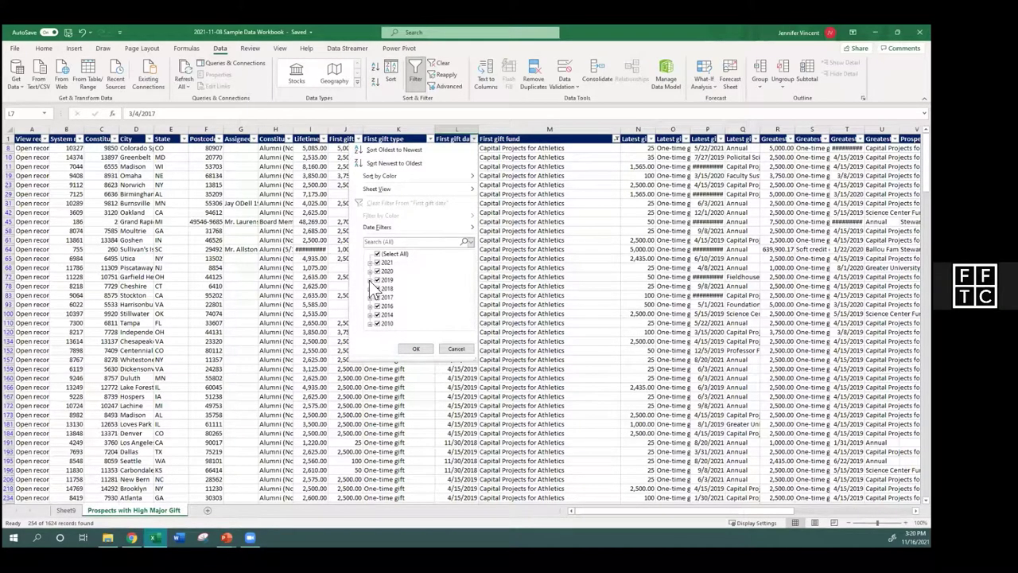
{"action": "left_click", "coordinate": [369, 280]}
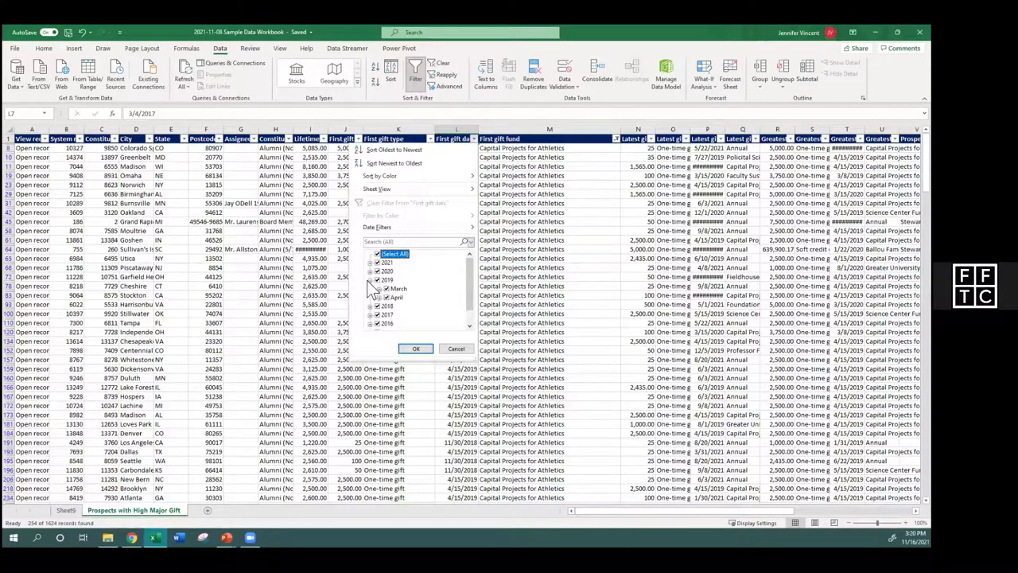
{"action": "left_click", "coordinate": [370, 280]}
{"action": "mouse_move", "coordinate": [368, 226]}
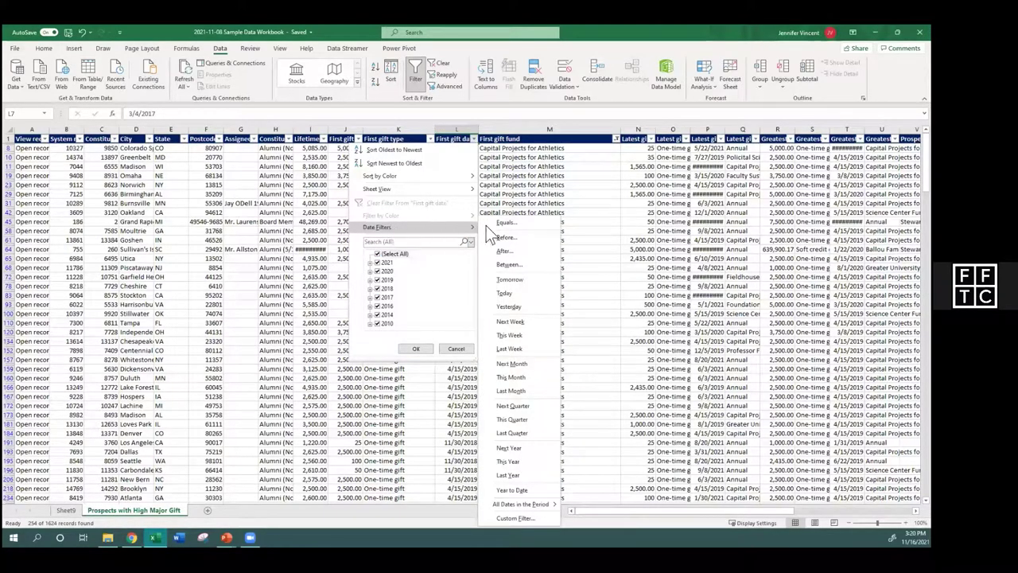
{"action": "left_click", "coordinate": [500, 248]}
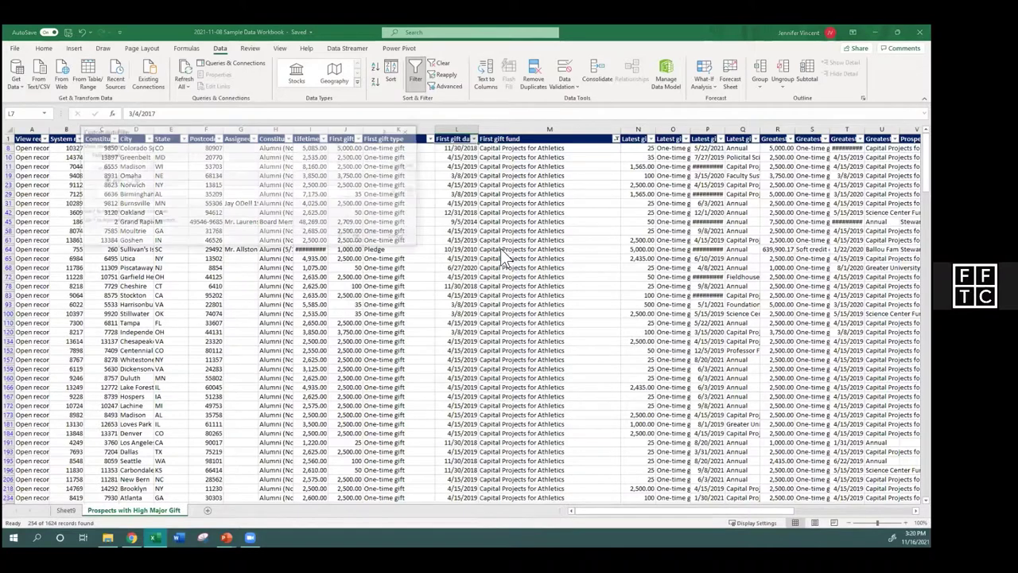
{"action": "left_click", "coordinate": [405, 166]}
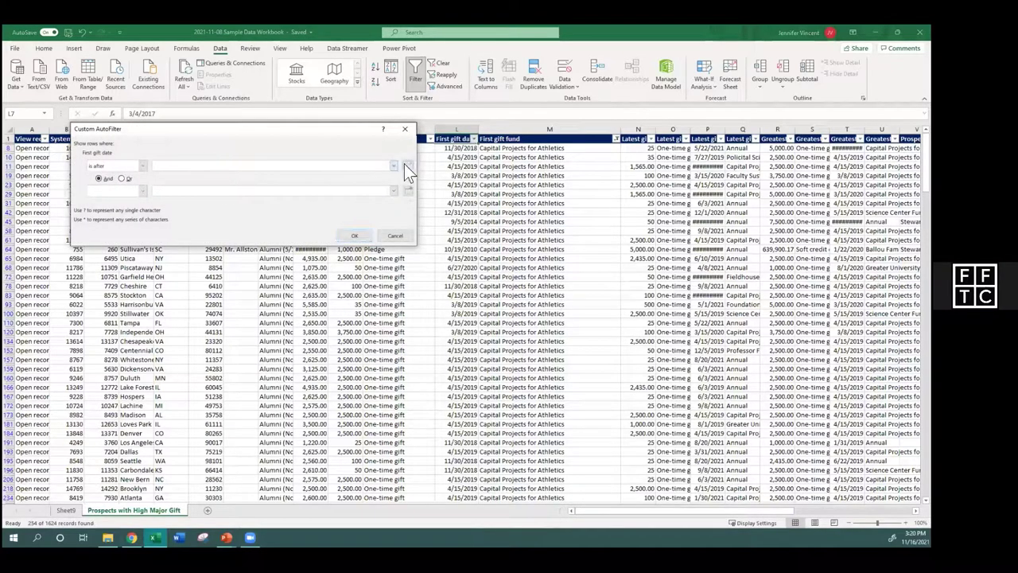
{"action": "left_click", "coordinate": [338, 176]}
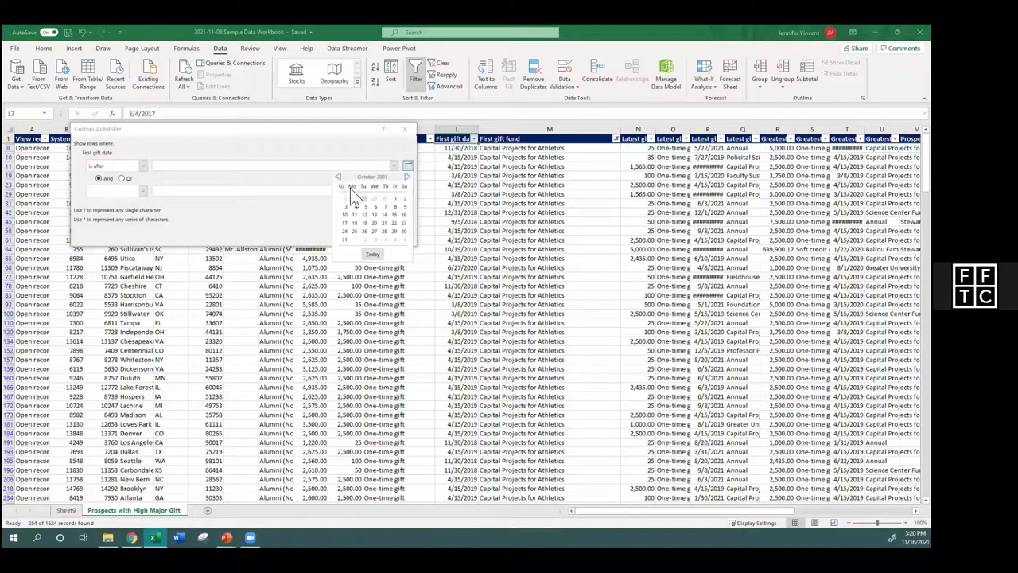
{"action": "left_click", "coordinate": [393, 198]}
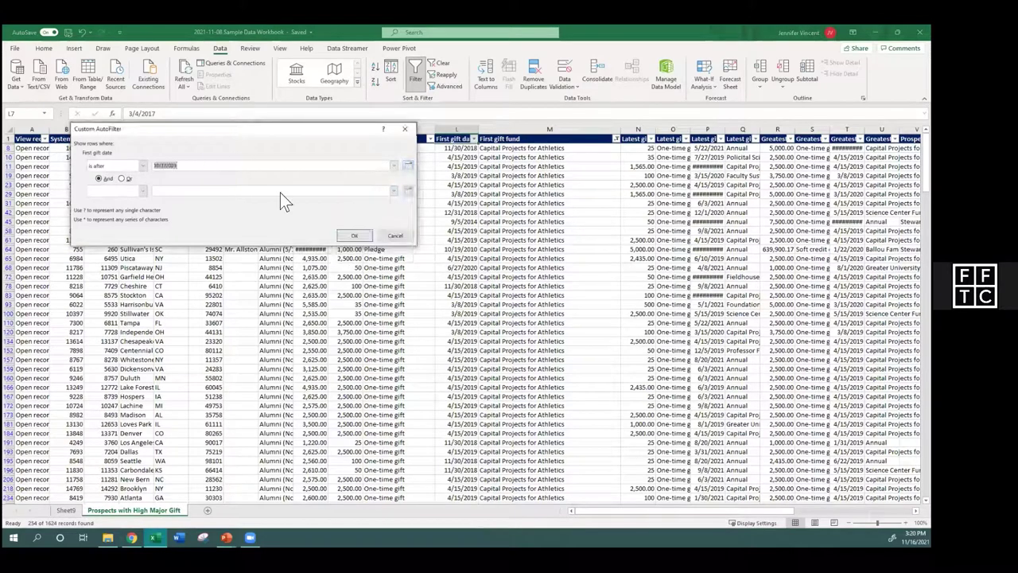
{"action": "left_click", "coordinate": [350, 232]}
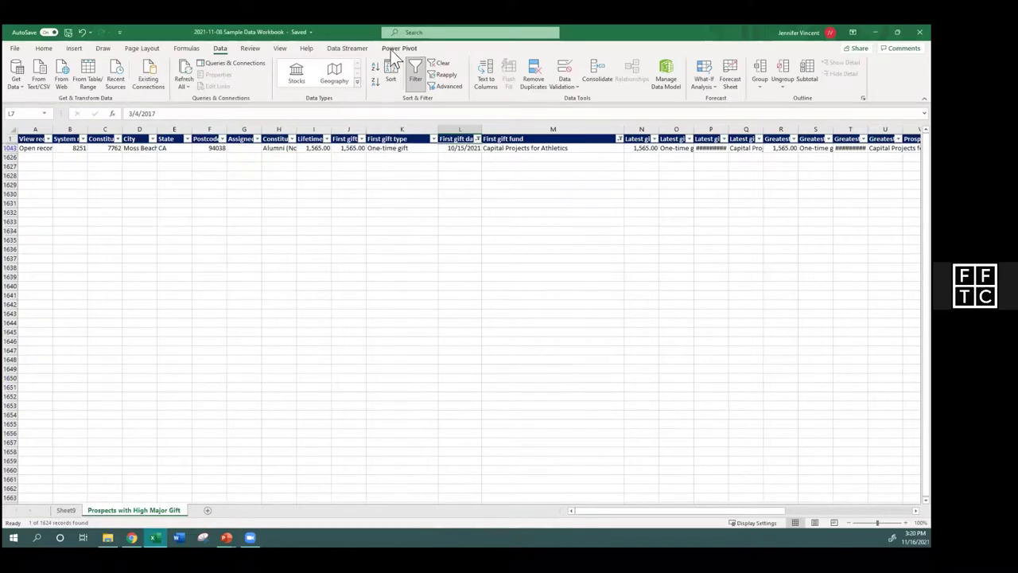
Step: Clear the fund and date filters and turn off filtering on the sheet
{"action": "left_click", "coordinate": [442, 64]}
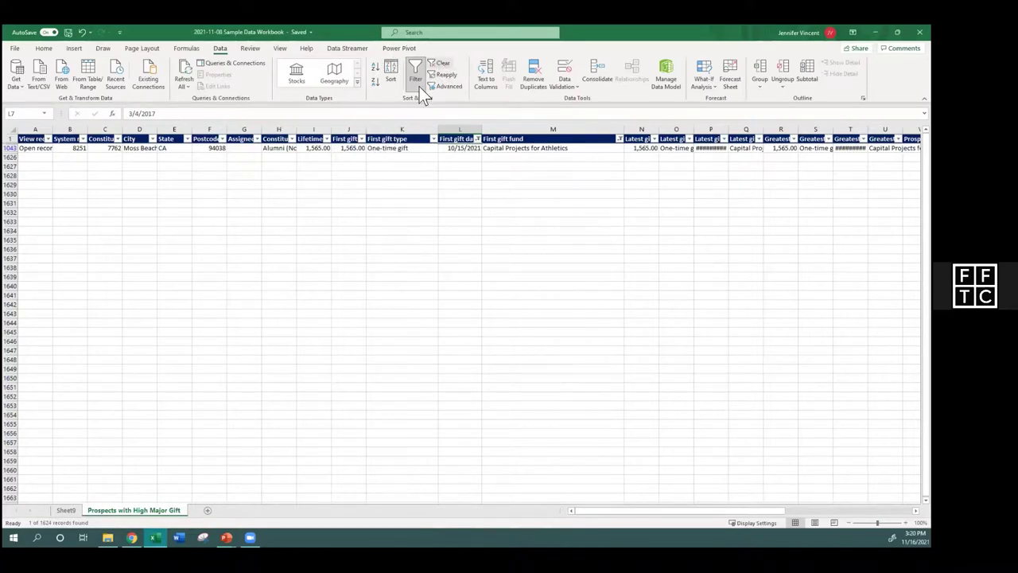
{"action": "left_click", "coordinate": [416, 67]}
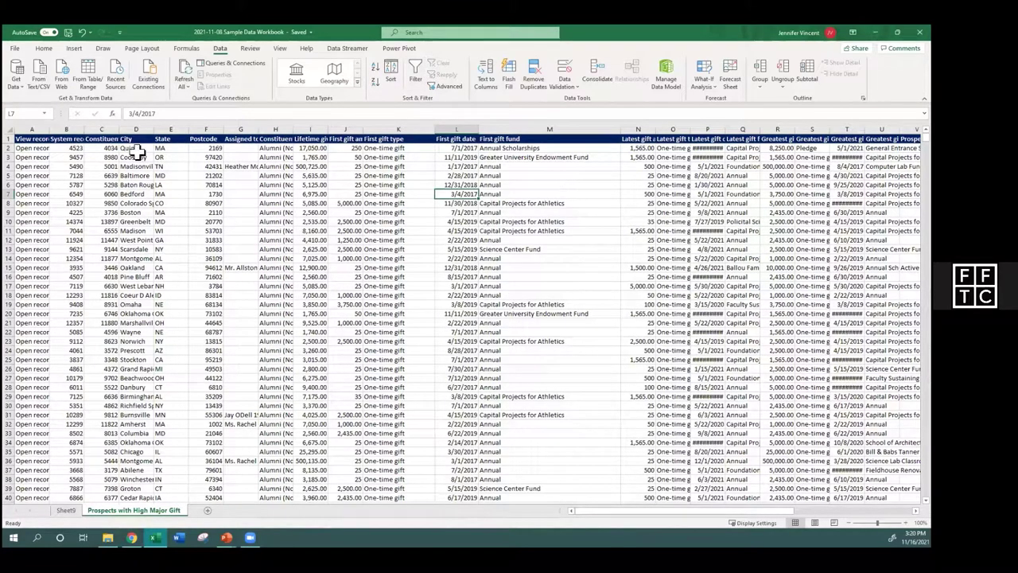
Step: Create a PivotTable from the entire prospects sheet and place it on a new worksheet
{"action": "left_click", "coordinate": [9, 129]}
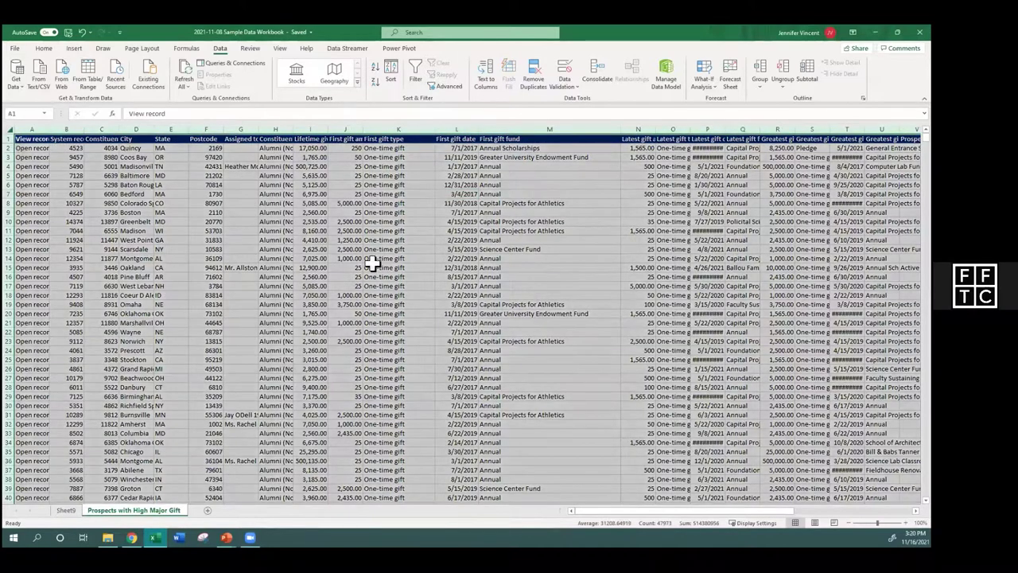
{"action": "left_click", "coordinate": [73, 47]}
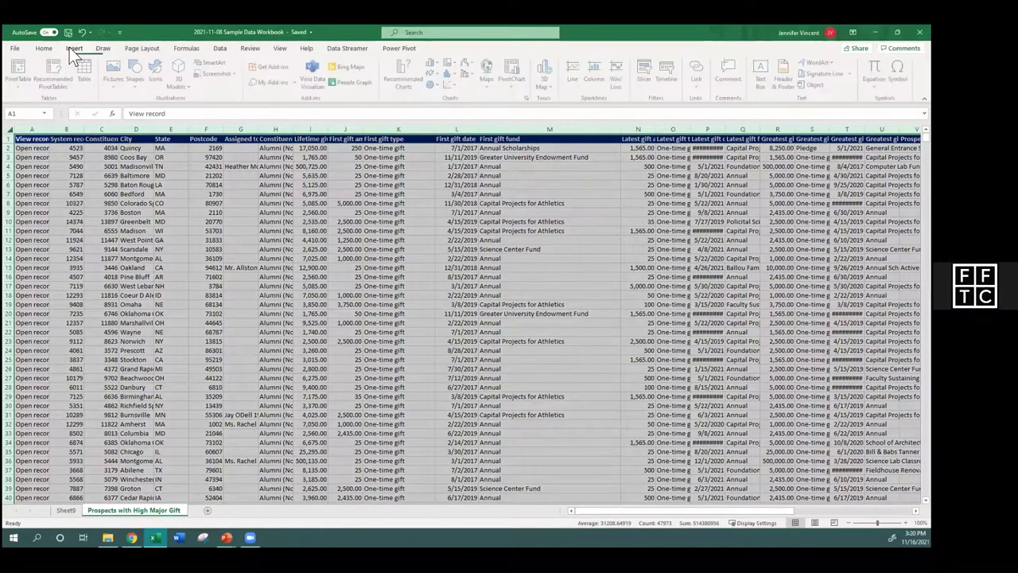
{"action": "left_click", "coordinate": [20, 73]}
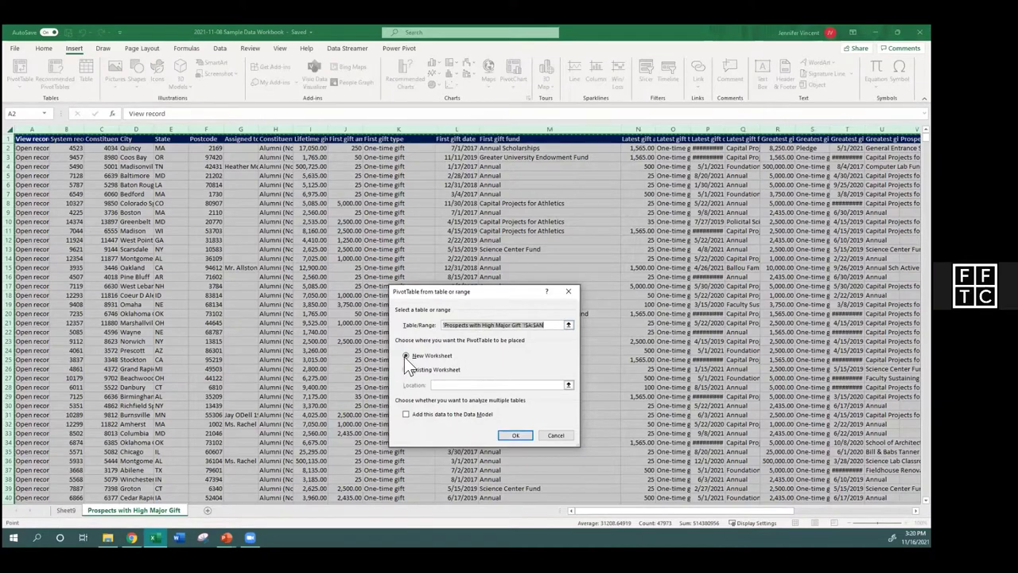
{"action": "left_click", "coordinate": [516, 435]}
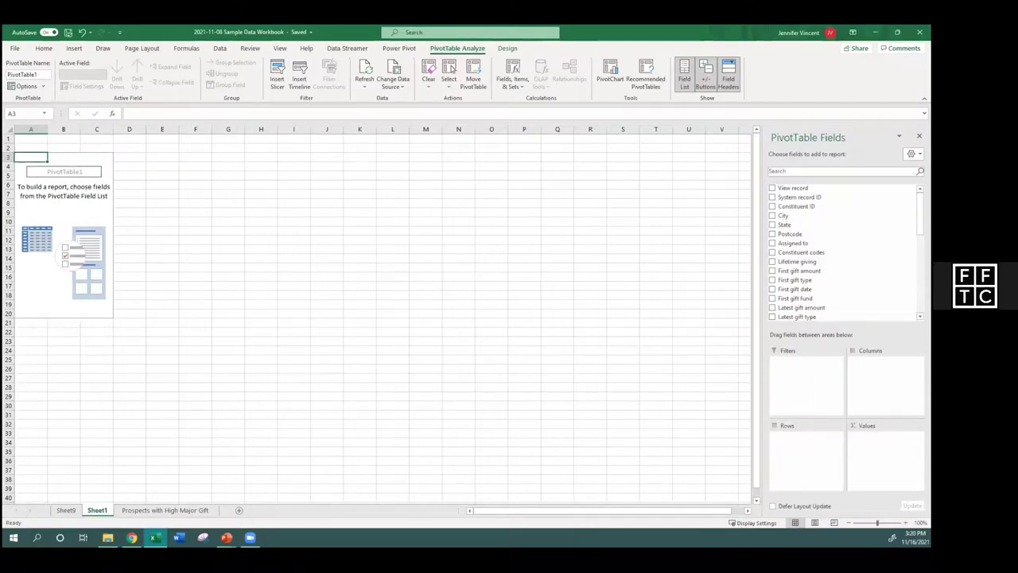
Step: Build the PivotTable with Latest gift fund as rows and the sum of Latest gift amount as values
{"action": "scroll", "coordinate": [815, 230], "scroll_direction": "down", "scroll_amount": 8}
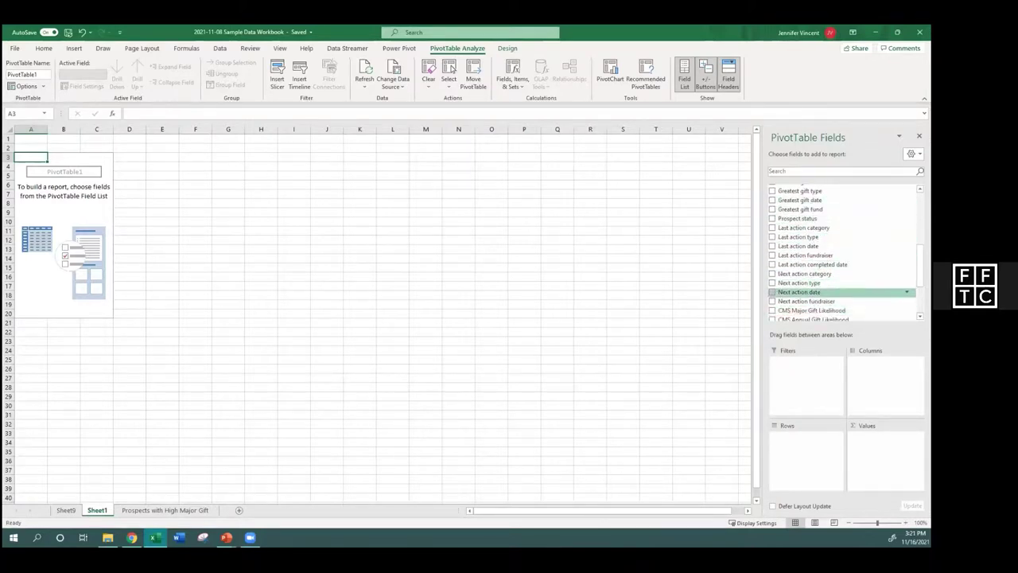
{"action": "scroll", "coordinate": [819, 275], "scroll_direction": "up", "scroll_amount": 3}
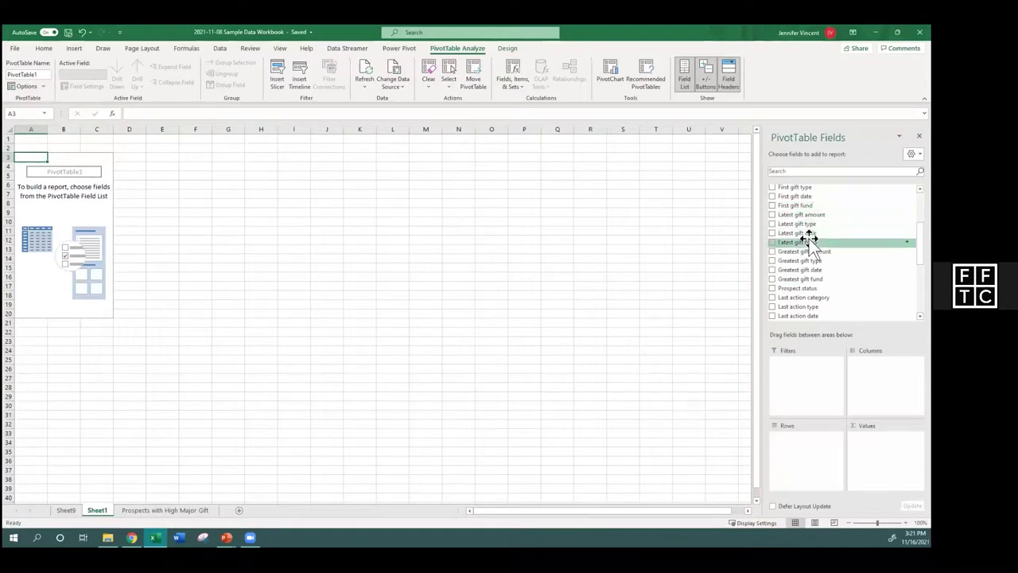
{"action": "left_click_drag", "start_coordinate": [797, 242], "coordinate": [799, 444]}
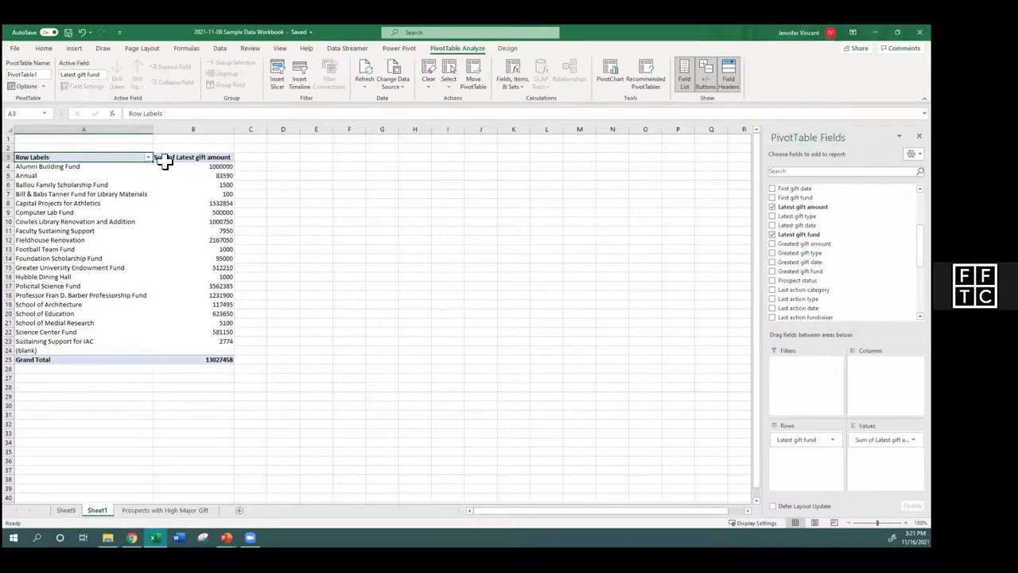
{"action": "mouse_move", "coordinate": [205, 168]}
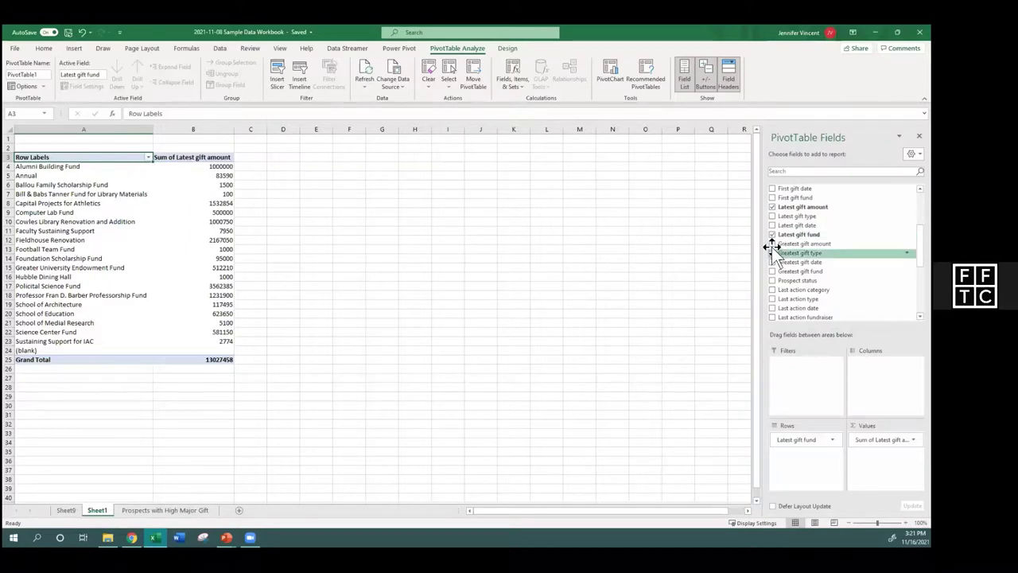
Step: Add Latest gift amount to the PivotTable values a second time and summarize that copy by Count
{"action": "left_click_drag", "start_coordinate": [795, 207], "coordinate": [883, 453]}
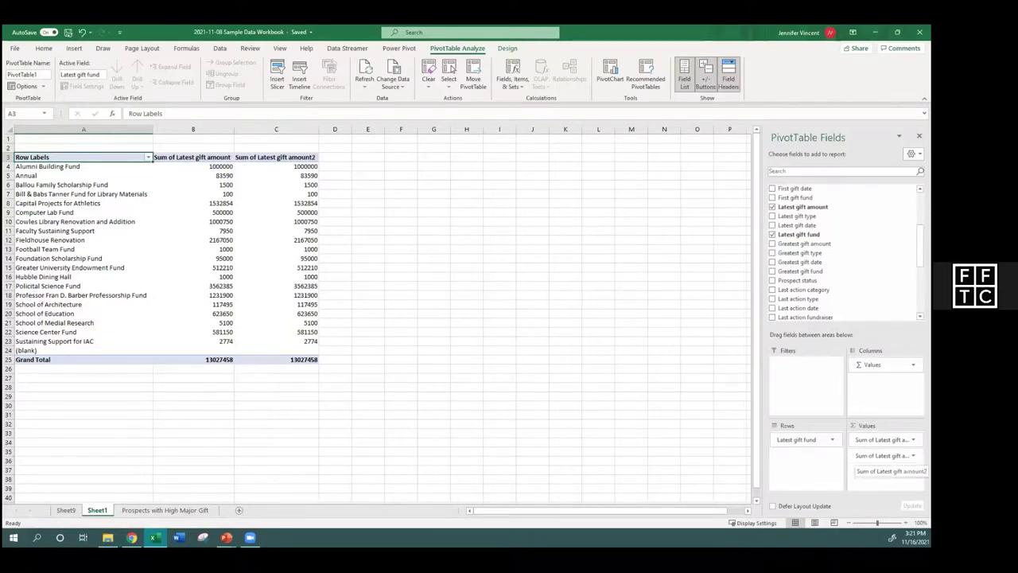
{"action": "left_click", "coordinate": [882, 455]}
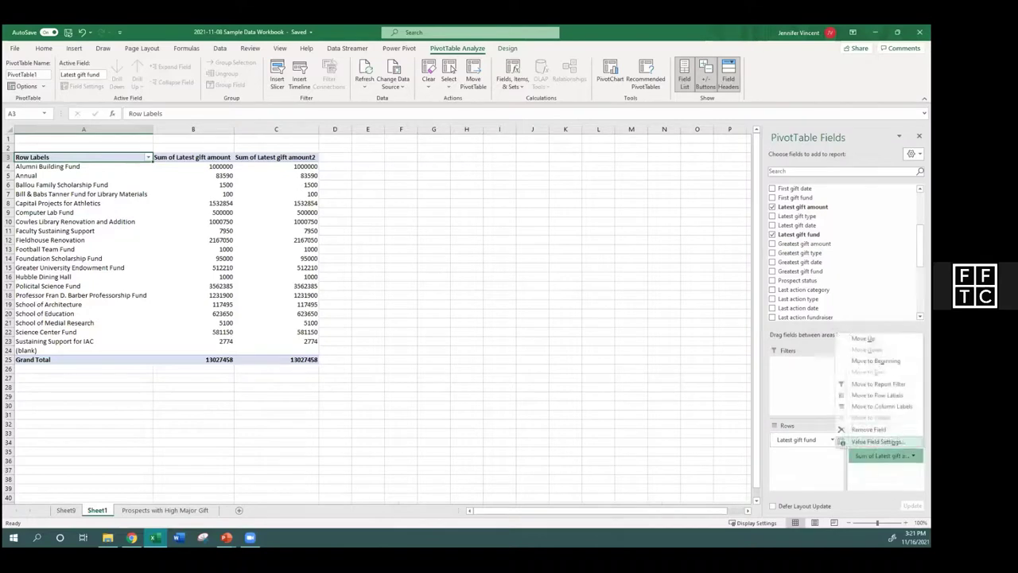
{"action": "left_click", "coordinate": [874, 441]}
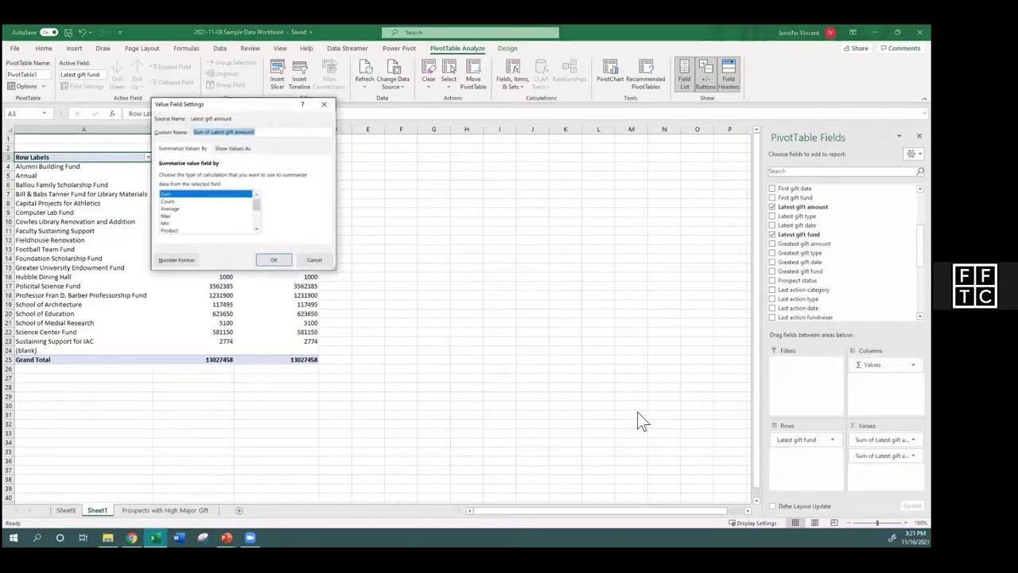
{"action": "left_click", "coordinate": [167, 201]}
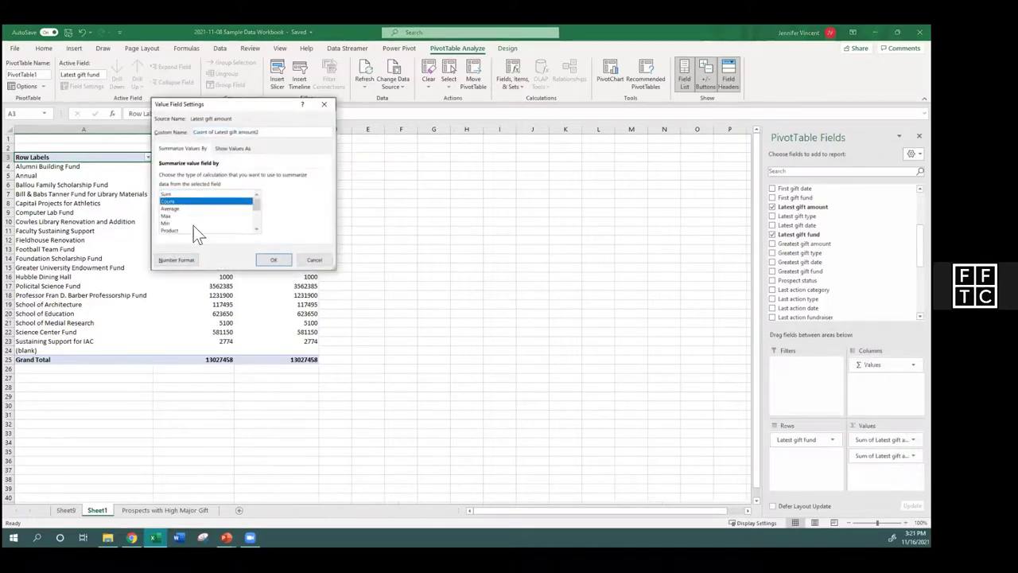
{"action": "left_click", "coordinate": [271, 259]}
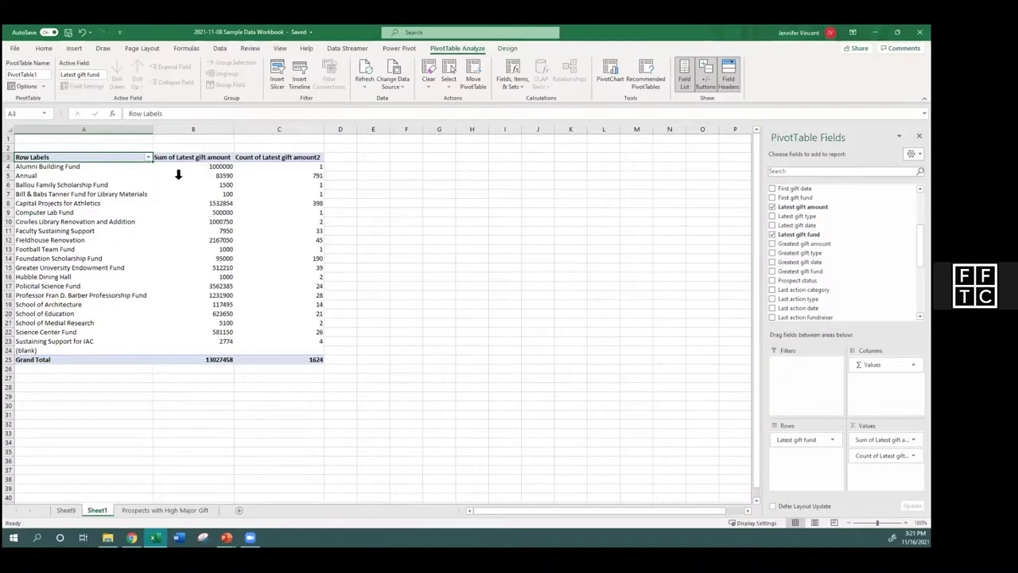
Step: Format the PivotTable's Sum of Latest gift amount values, including the grand total, as Currency with no decimal places
{"action": "left_click_drag", "start_coordinate": [200, 166], "coordinate": [209, 356]}
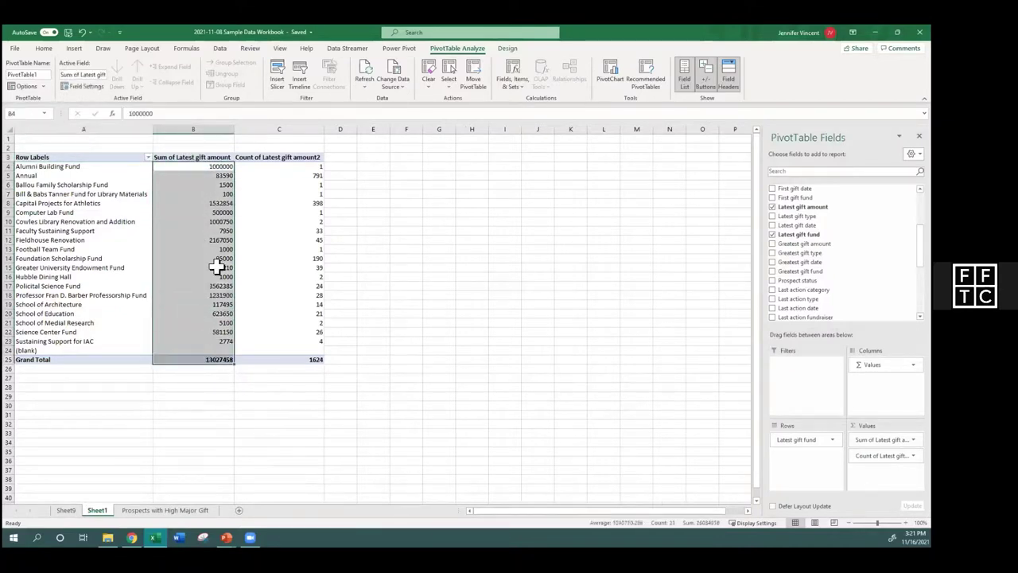
{"action": "right_click", "coordinate": [195, 209]}
{"action": "left_click", "coordinate": [227, 228]}
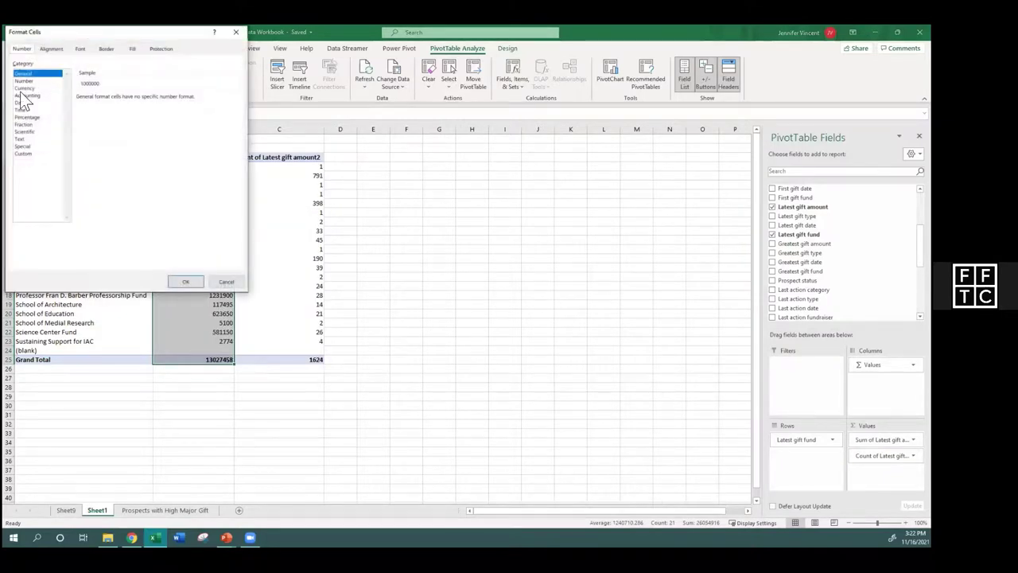
{"action": "left_click", "coordinate": [22, 88]}
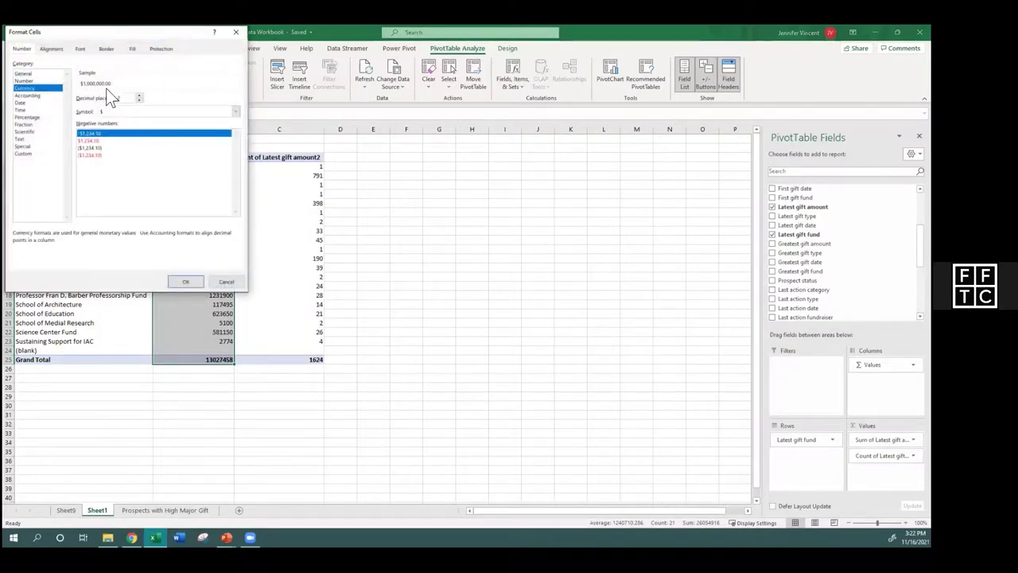
{"action": "left_click", "coordinate": [140, 99]}
{"action": "left_click", "coordinate": [184, 283]}
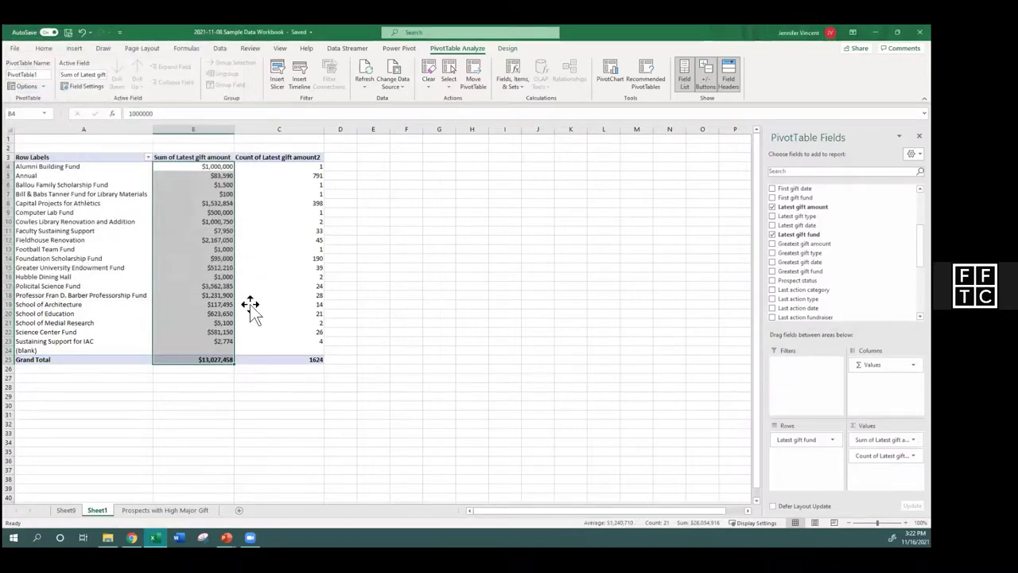
{"action": "left_click", "coordinate": [193, 407]}
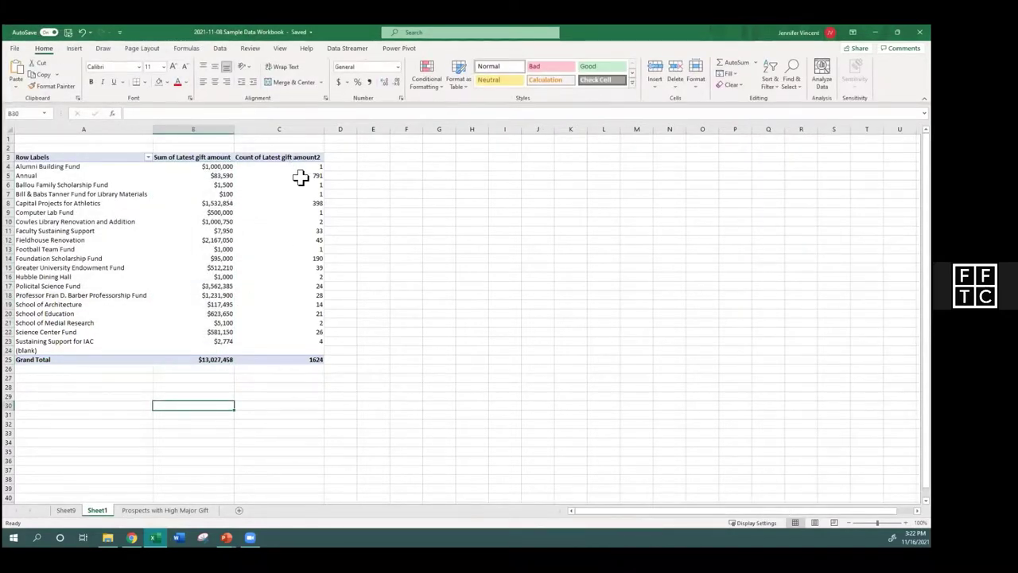
Step: Add Assigned to as a report filter on the PivotTable
{"action": "left_click", "coordinate": [176, 197]}
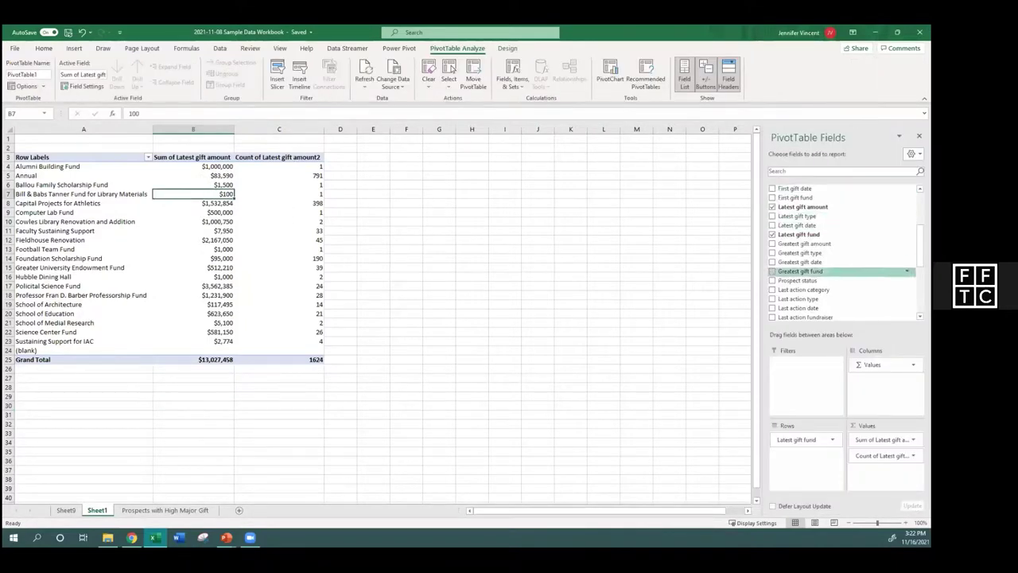
{"action": "scroll", "coordinate": [842, 238], "scroll_direction": "up", "scroll_amount": 4}
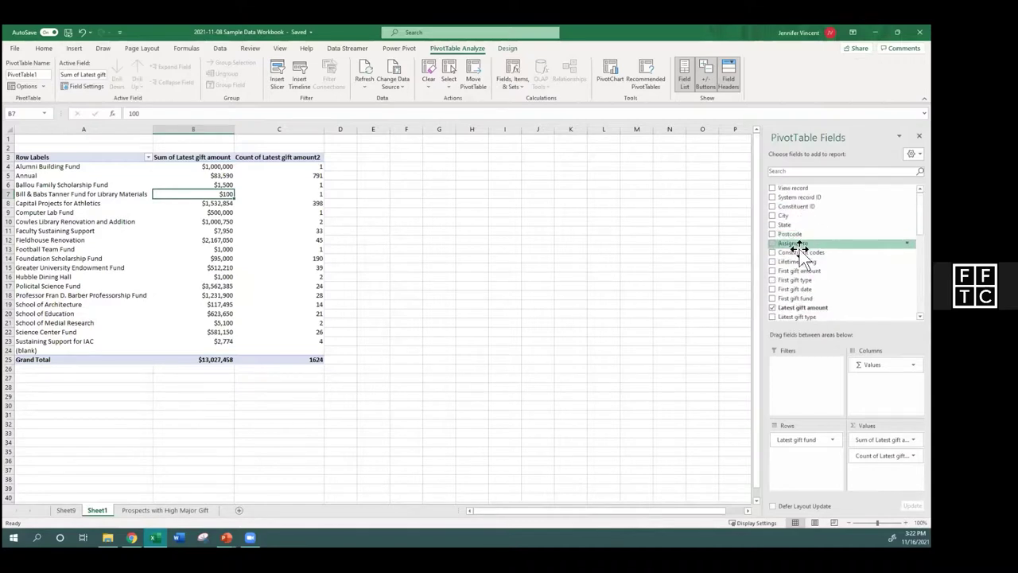
{"action": "left_click_drag", "start_coordinate": [787, 243], "coordinate": [795, 367]}
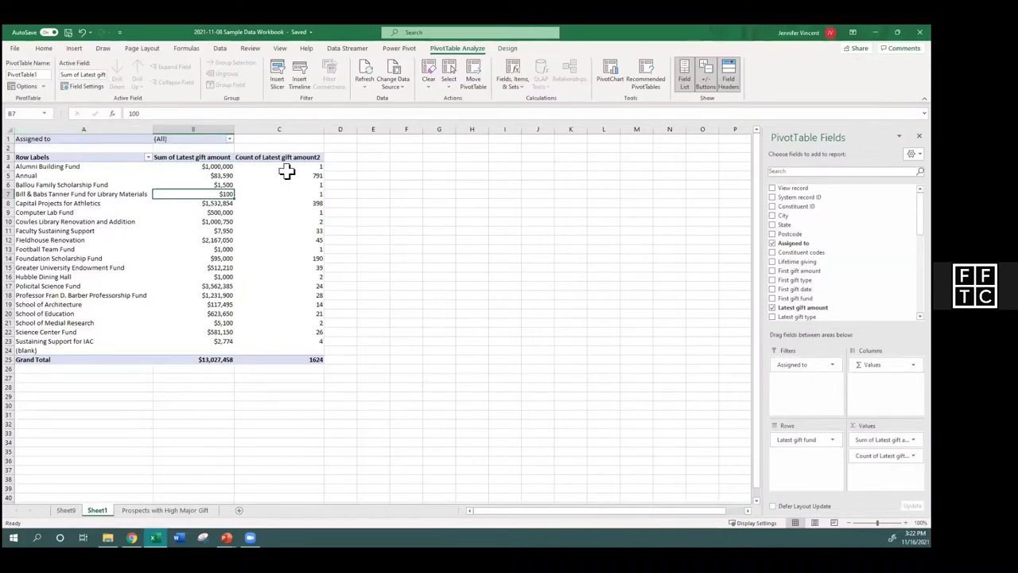
Step: Filter the PivotTable by Assigned to, showing only the fundraiser listed without a role after the name
{"action": "left_click", "coordinate": [229, 139]}
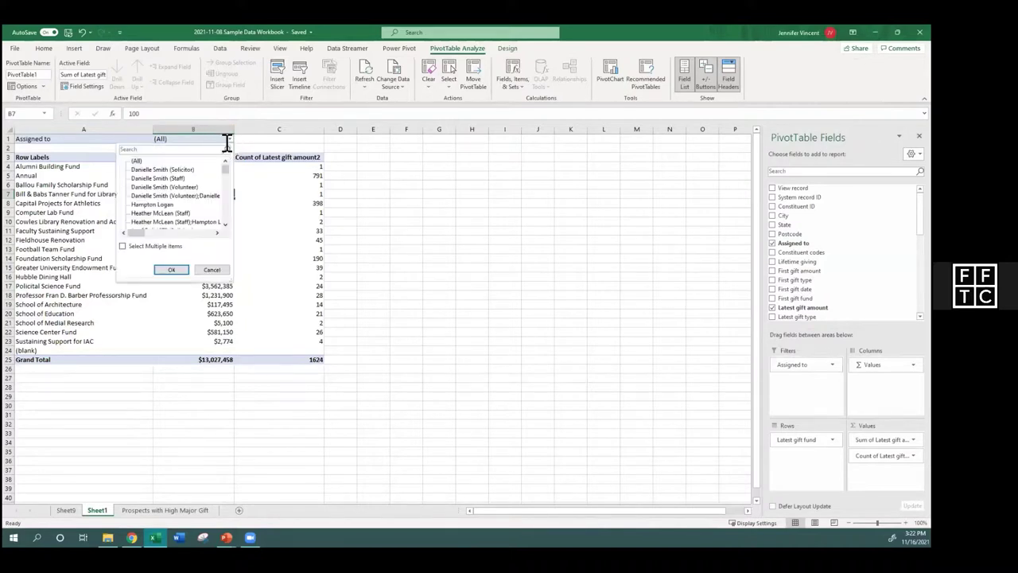
{"action": "left_click", "coordinate": [157, 204]}
{"action": "left_click", "coordinate": [171, 269]}
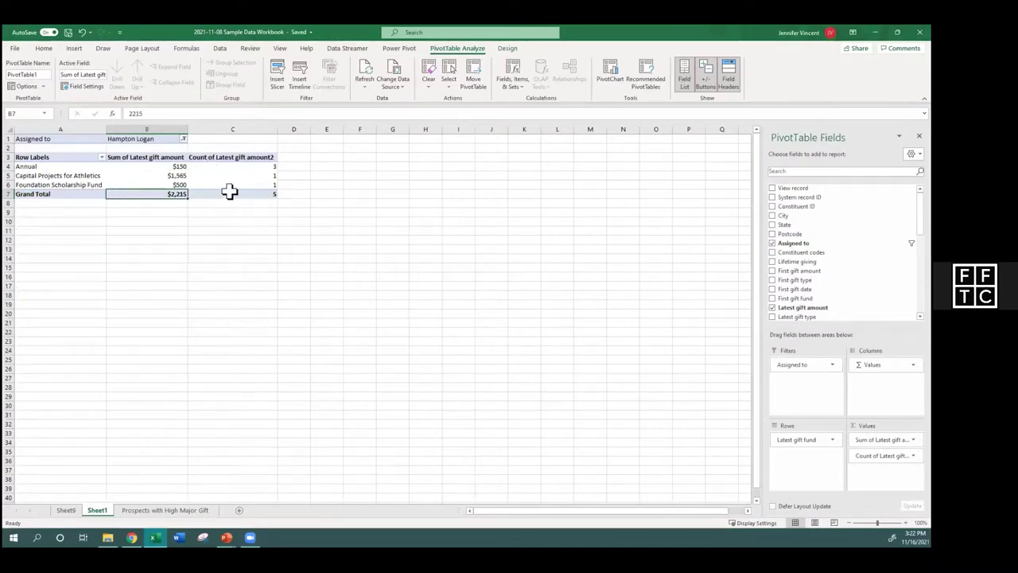
Step: Look through the other assignees in the Assigned to filter and reset it to (All)
{"action": "left_click", "coordinate": [182, 139]}
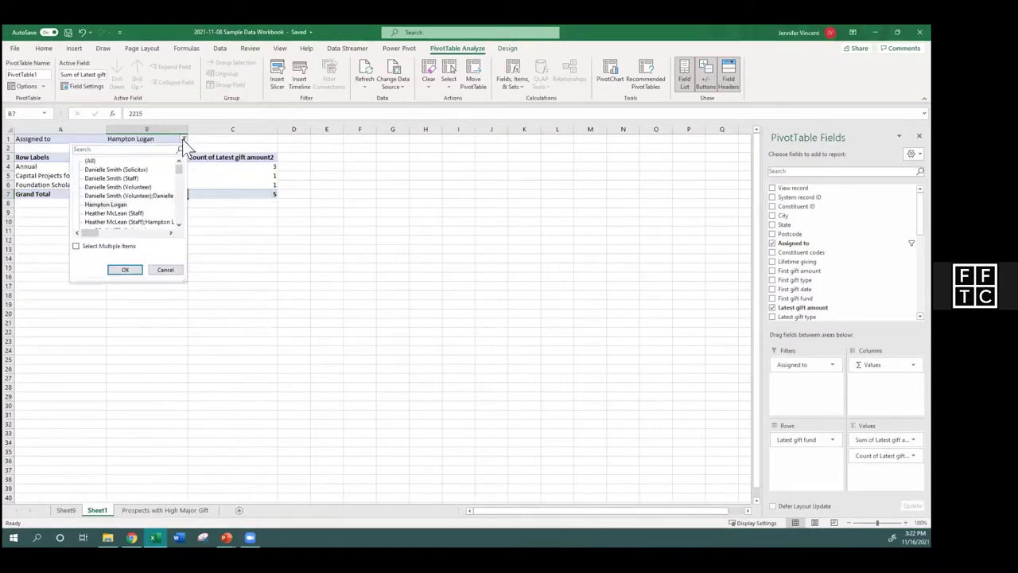
{"action": "scroll", "coordinate": [142, 193], "scroll_direction": "down", "scroll_amount": 3}
{"action": "scroll", "coordinate": [143, 194], "scroll_direction": "down", "scroll_amount": 3}
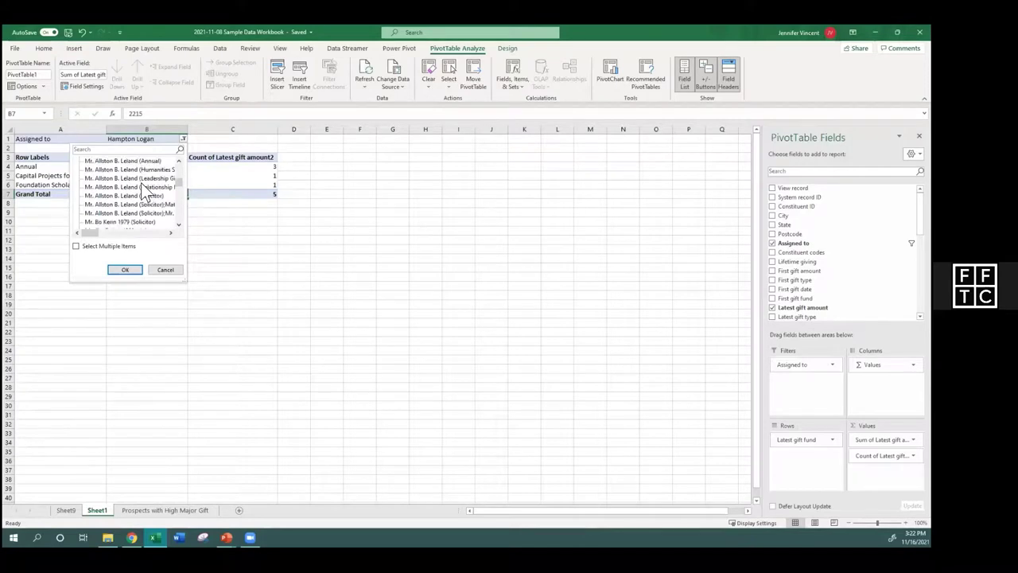
{"action": "scroll", "coordinate": [144, 193], "scroll_direction": "up", "scroll_amount": 3}
{"action": "scroll", "coordinate": [139, 195], "scroll_direction": "up", "scroll_amount": 5}
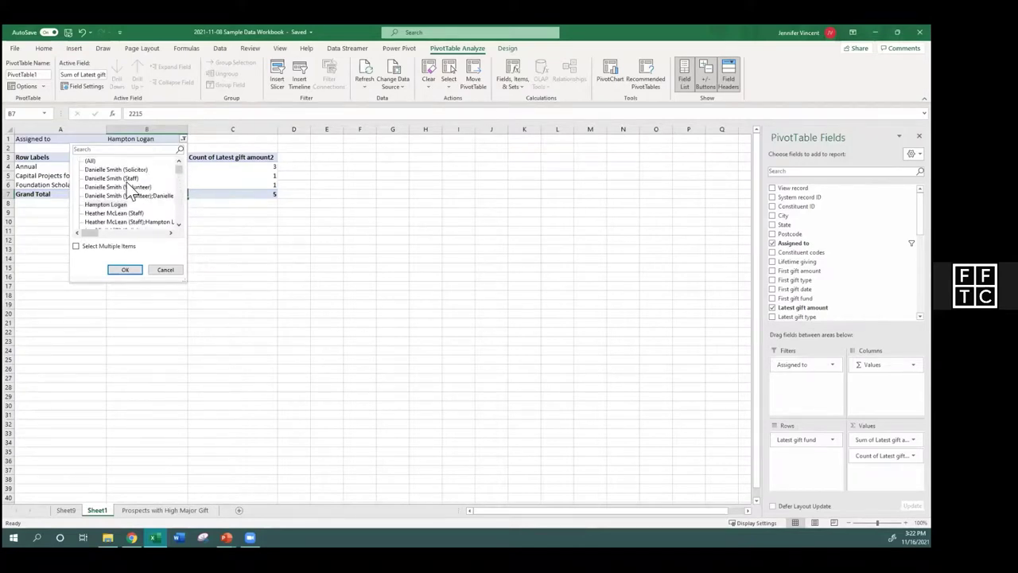
{"action": "left_click", "coordinate": [90, 164]}
{"action": "left_click", "coordinate": [128, 270]}
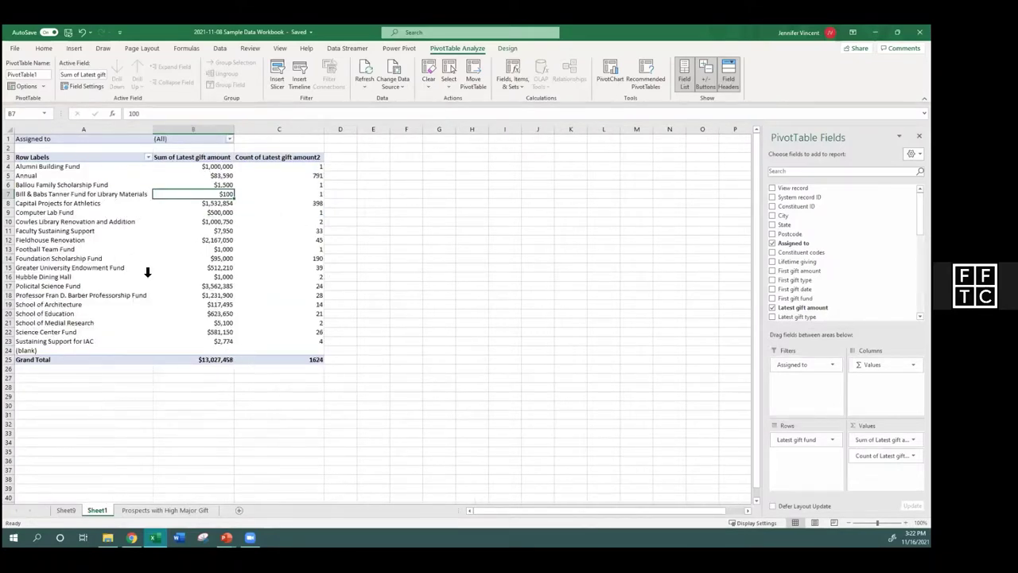
Step: Filter the PivotTable to unassigned prospects by setting Assigned to to (blank)
{"action": "left_click", "coordinate": [229, 139]}
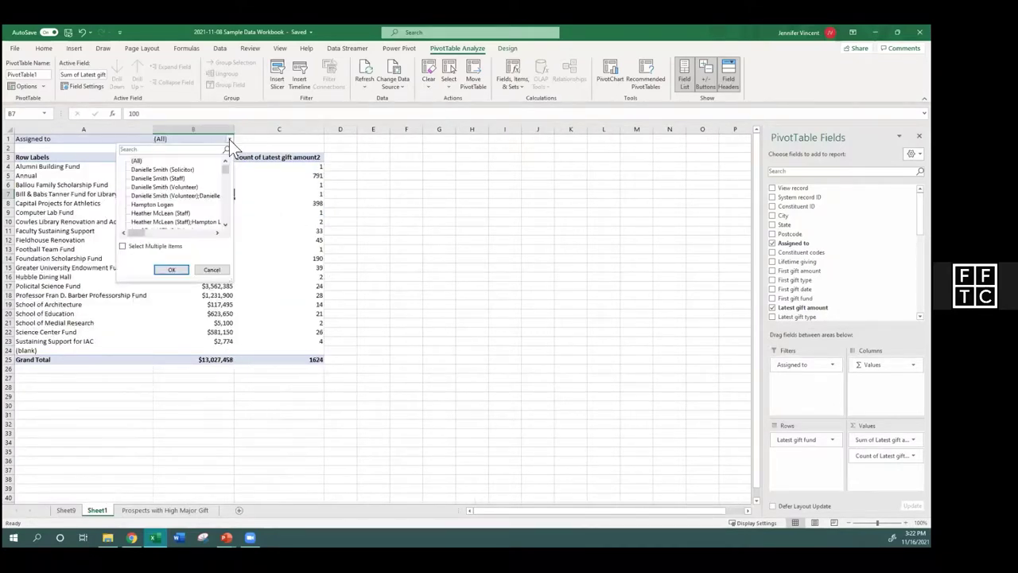
{"action": "left_click_drag", "start_coordinate": [226, 169], "coordinate": [225, 219]}
{"action": "left_click", "coordinate": [137, 222]}
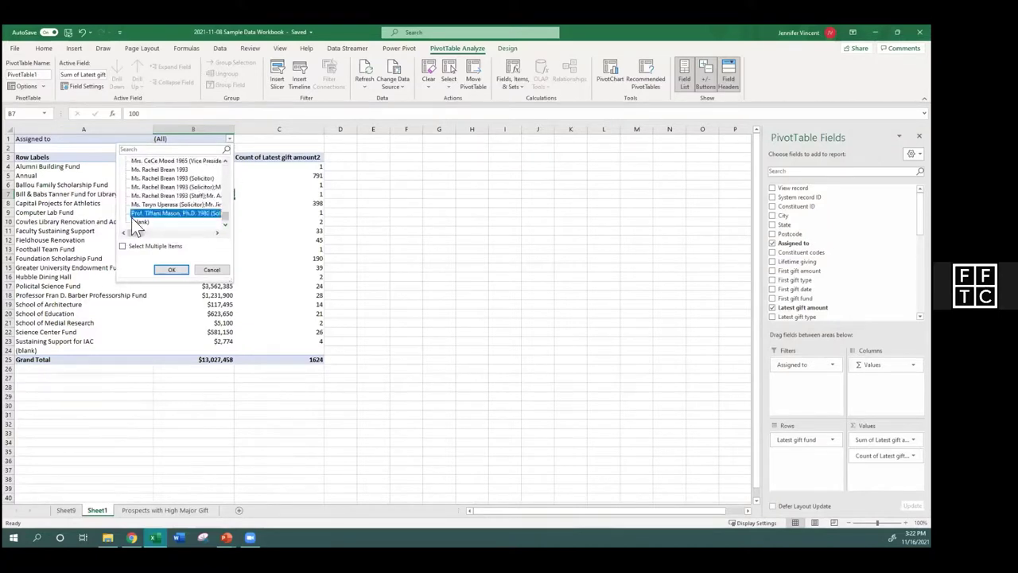
{"action": "left_click", "coordinate": [169, 271]}
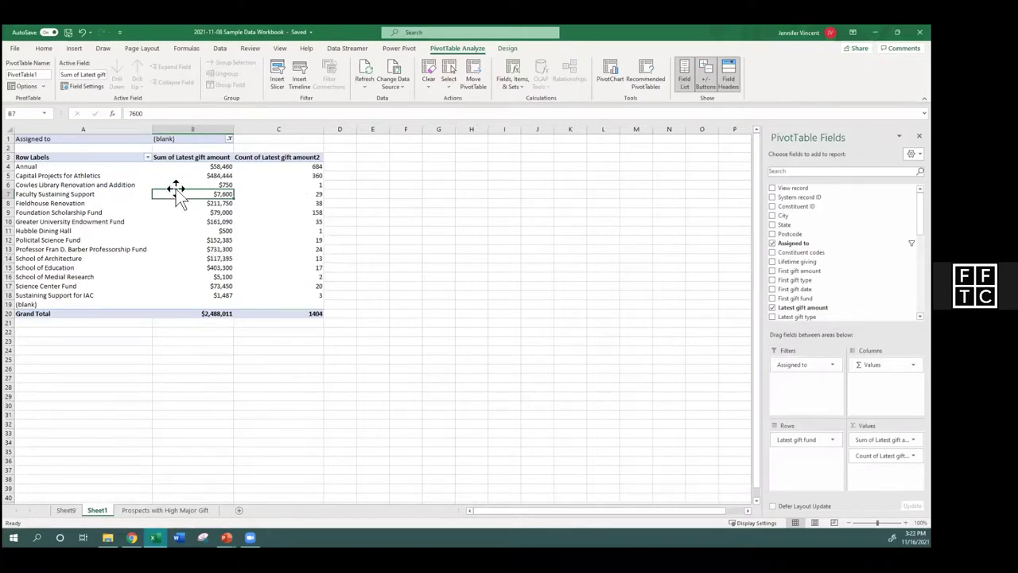
Step: Drill into the gift count for Capital Projects for Athletics to list its underlying unassigned prospect records
{"action": "left_click", "coordinate": [14, 175]}
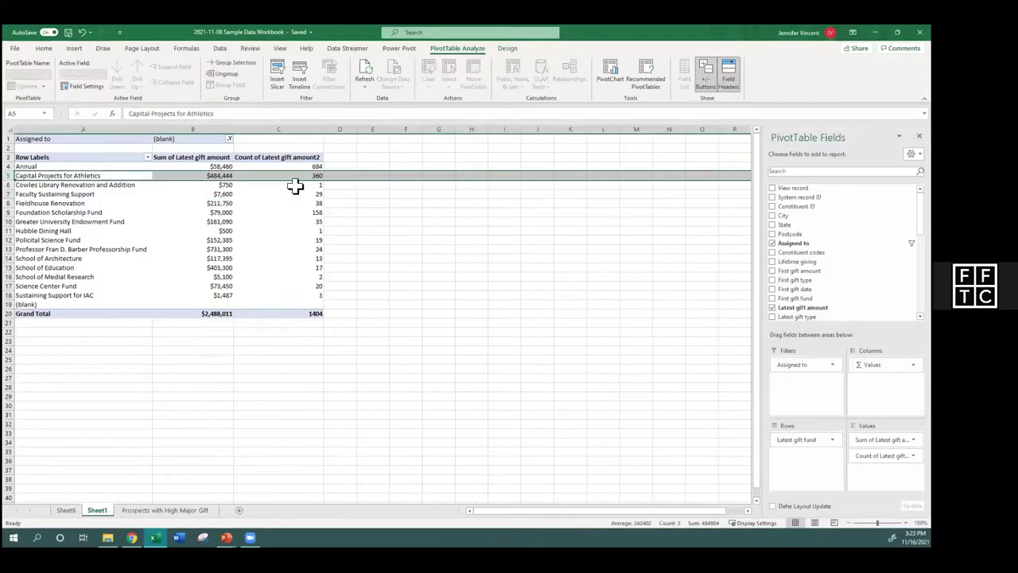
{"action": "mouse_move", "coordinate": [295, 176]}
{"action": "left_click", "coordinate": [287, 175]}
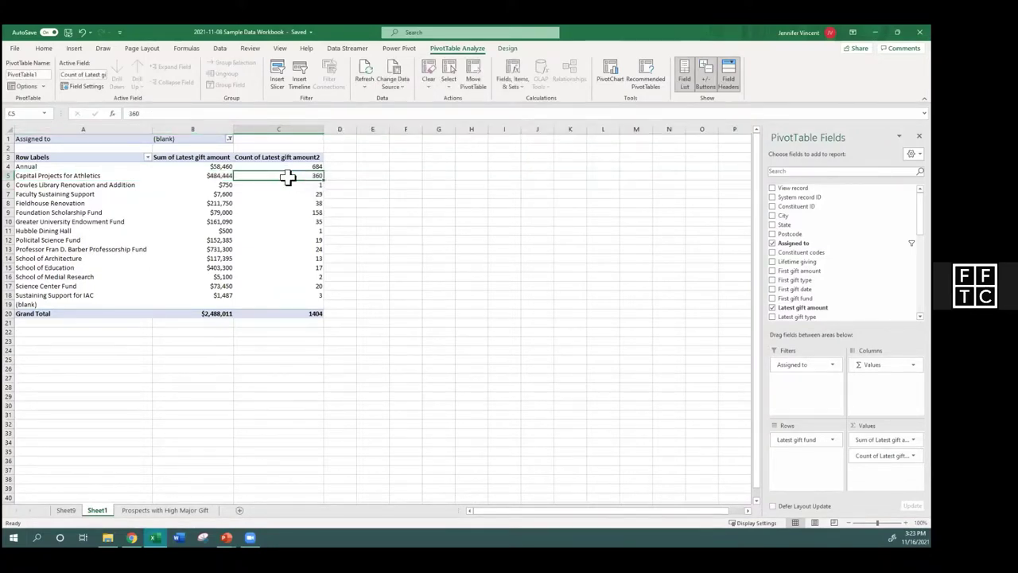
{"action": "double_click", "coordinate": [287, 176]}
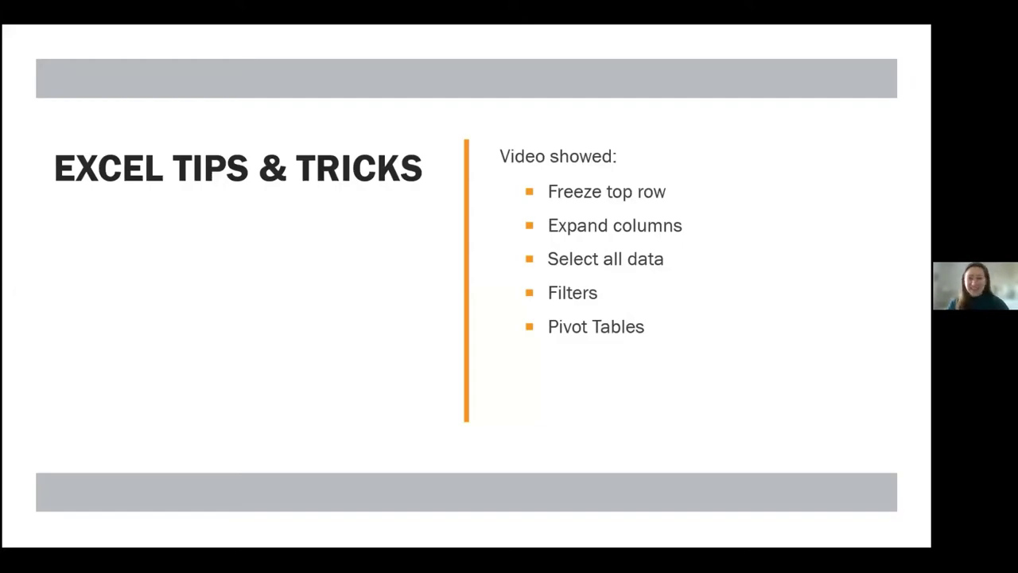
{"action": "key", "text": "Right"}
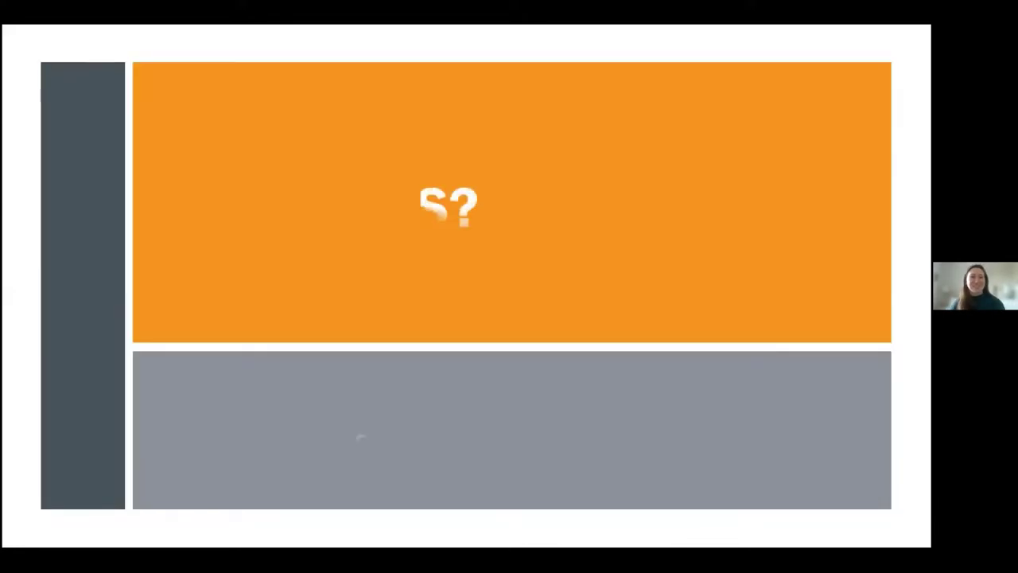